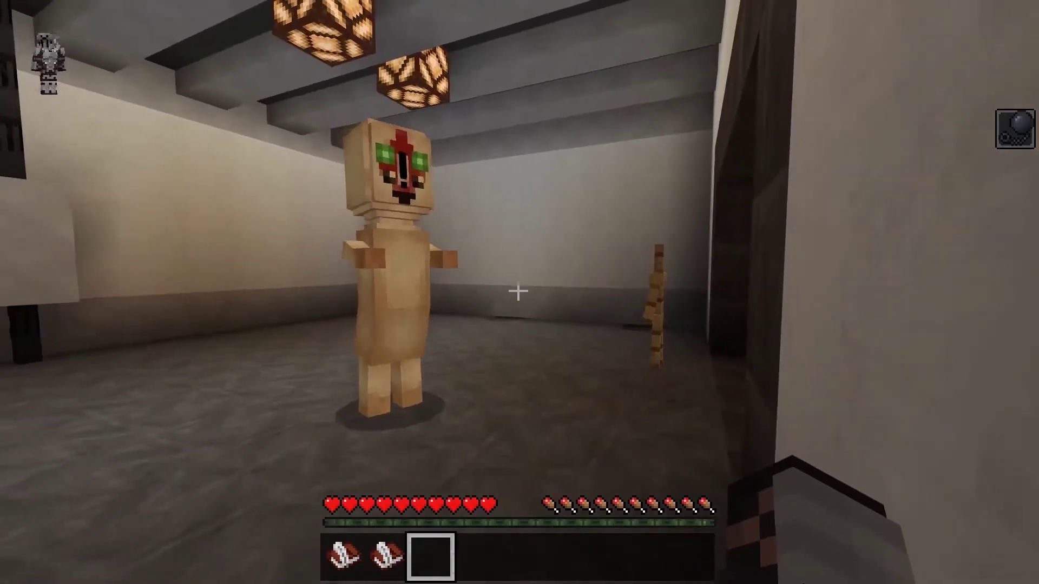
Walk forward toward the doorway in the Minecraft gameplay clip.
key(w)
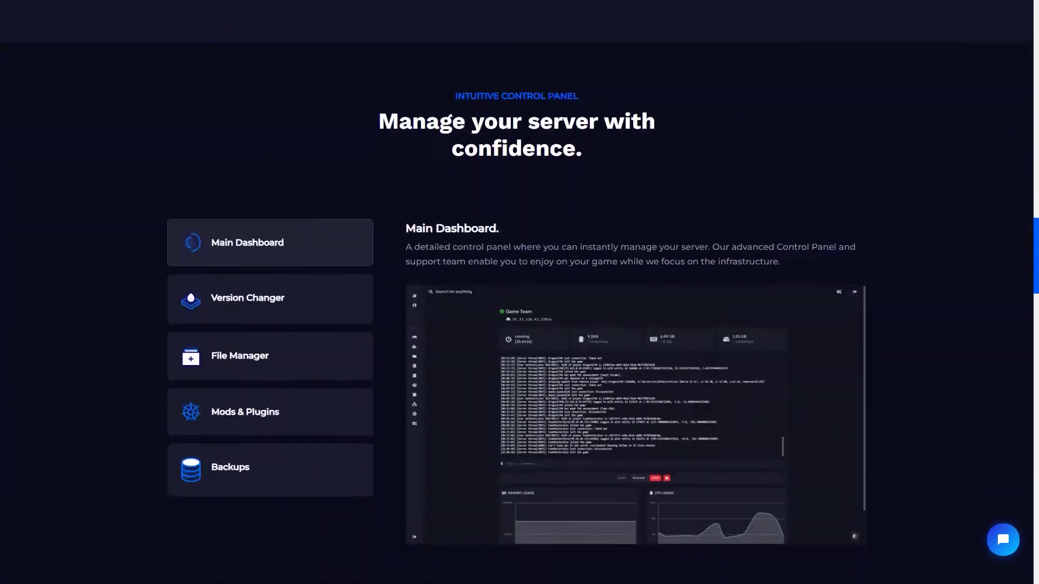
scroll(385, 333, down, 1)
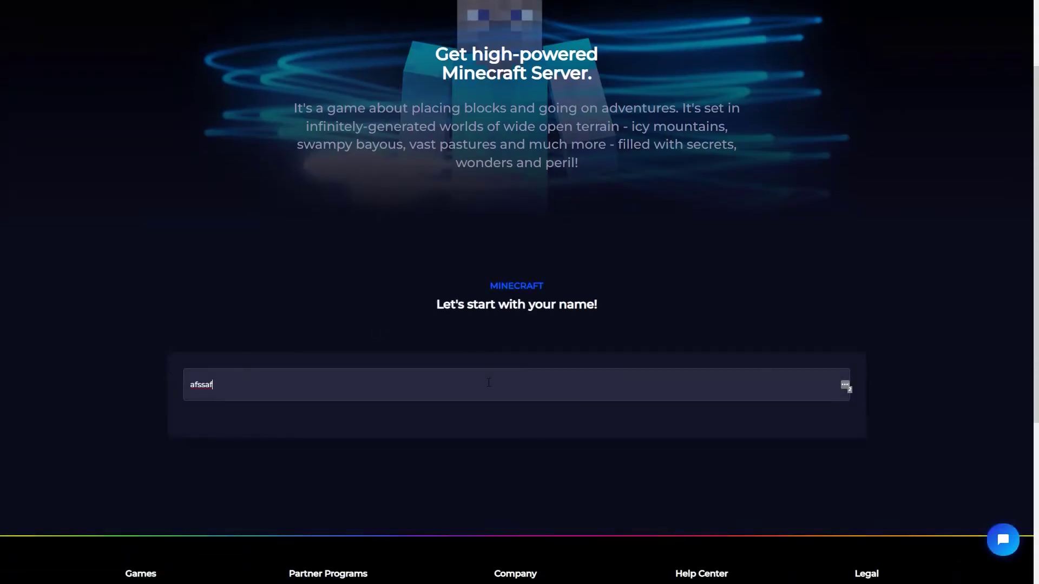
Enter the server name TESTESTSETESTEST and continue to the Minecraft plan list.
double_click(489, 383)
text(testestsetestest)
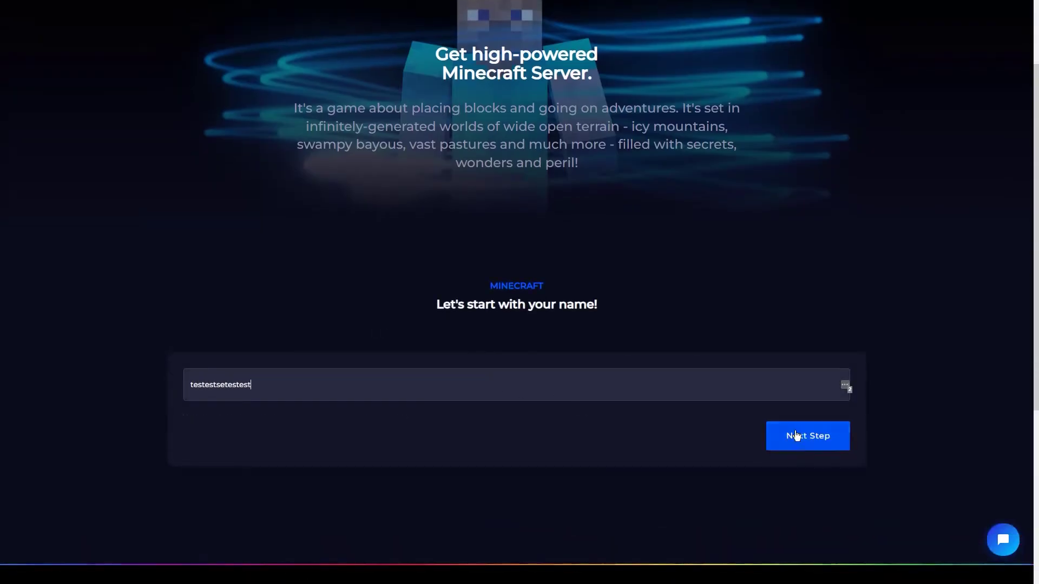
click(807, 436)
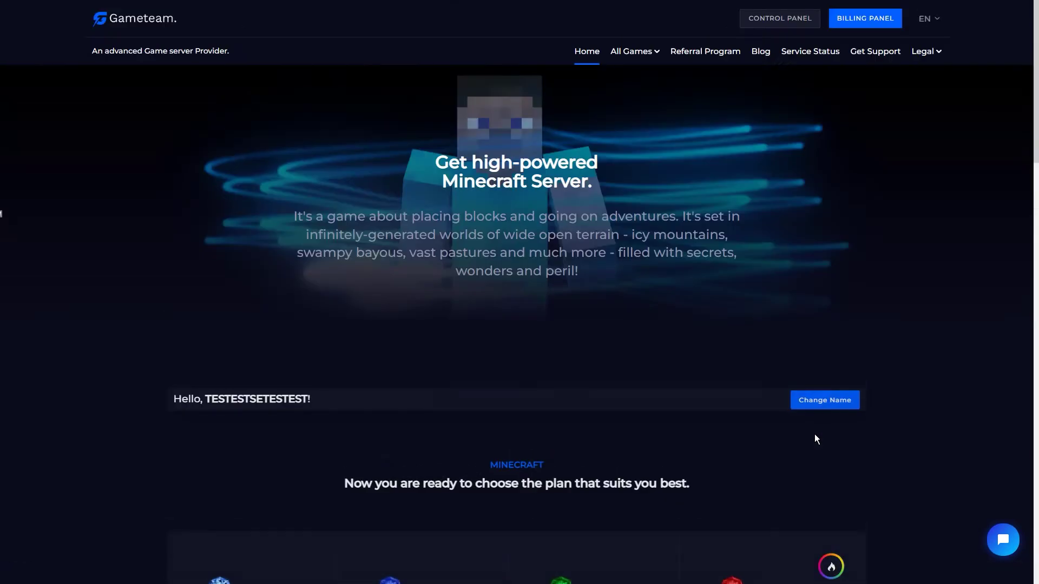
scroll(814, 438, down, 4)
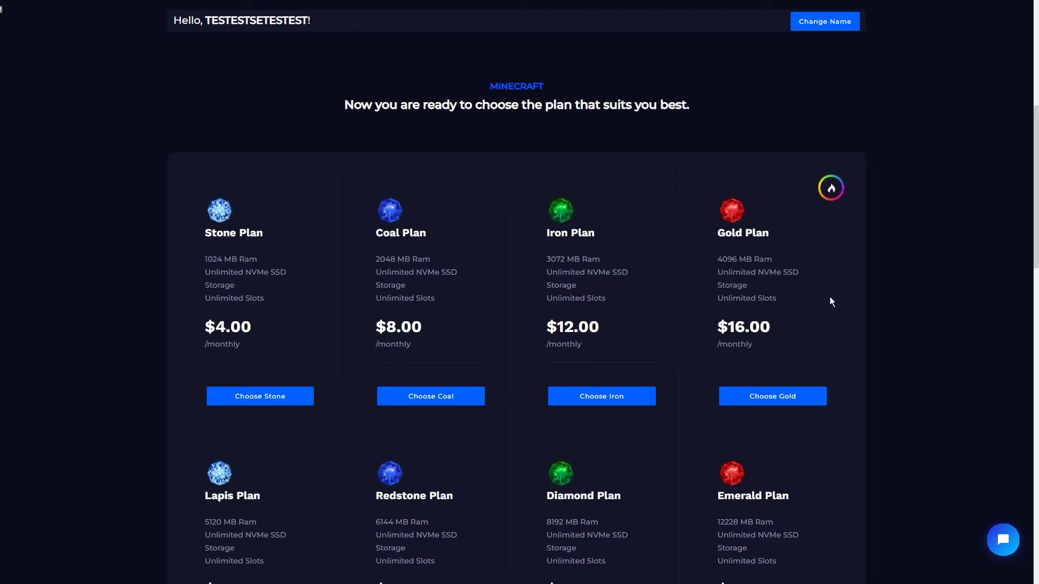
scroll(897, 306, down, 3)
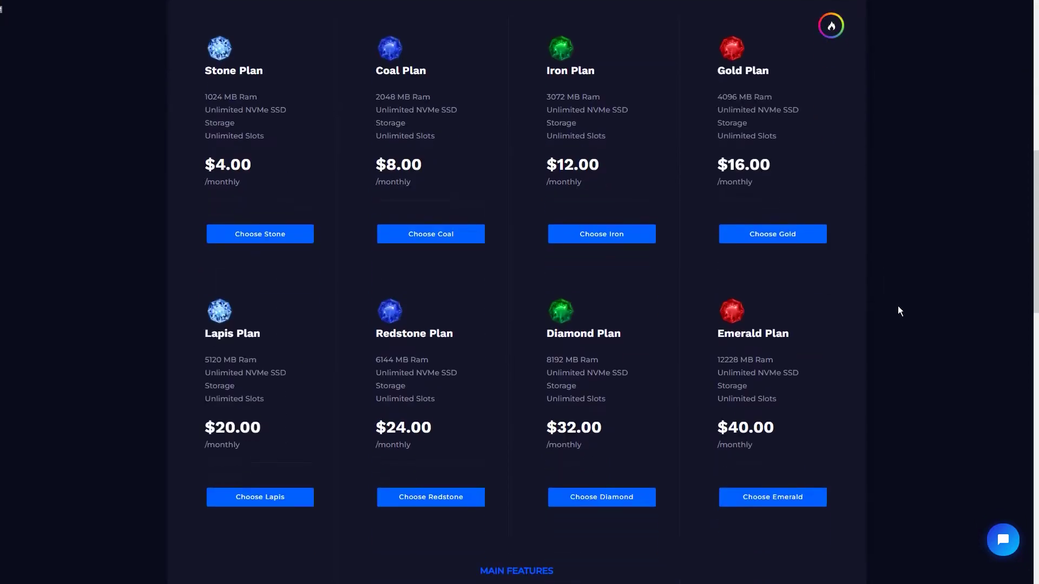
scroll(897, 312, down, 2)
scroll(896, 315, down, 3)
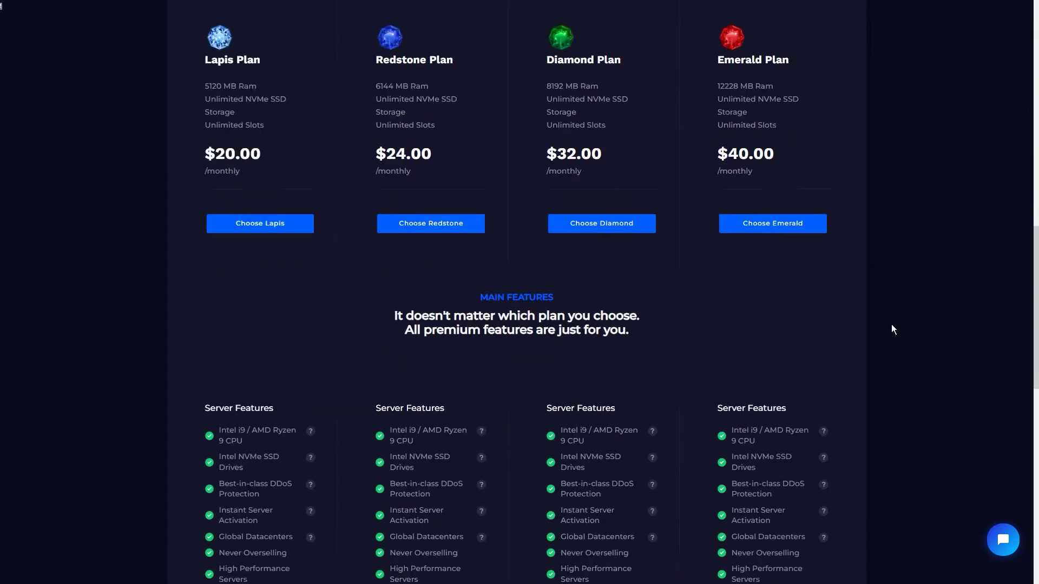
scroll(891, 325, down, 1)
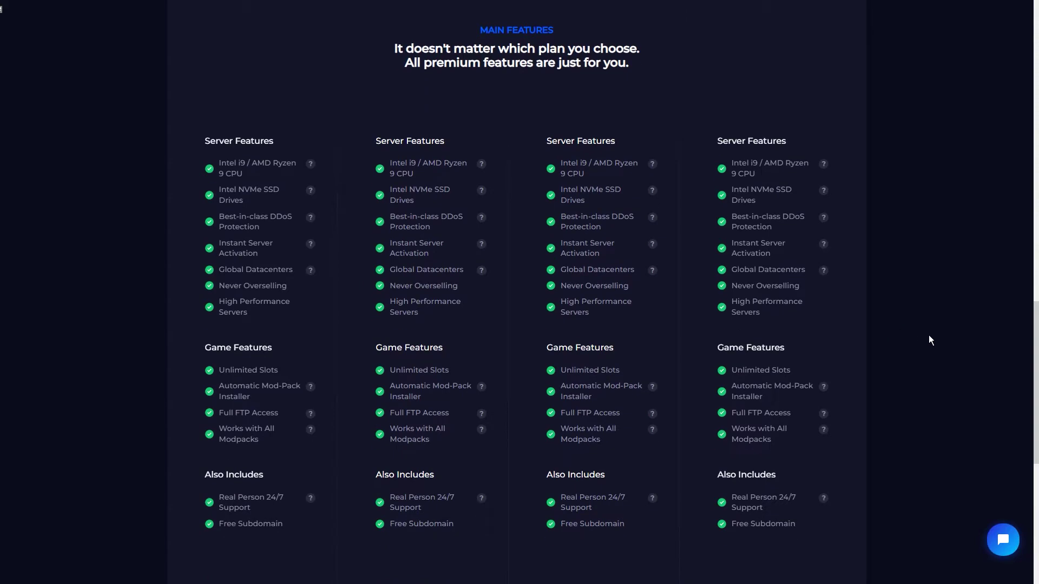
mouse_move(1037, 385)
mouse_down()
mouse_move(1037, 430)
mouse_move(1037, 235)
mouse_up()
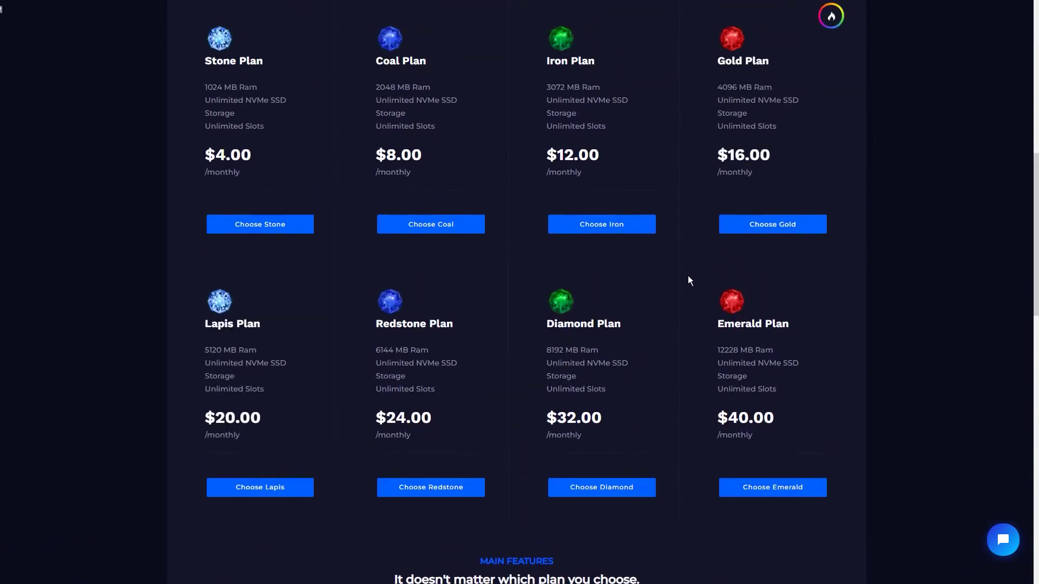
Choose the Iron plan and USA as the server region.
click(613, 280)
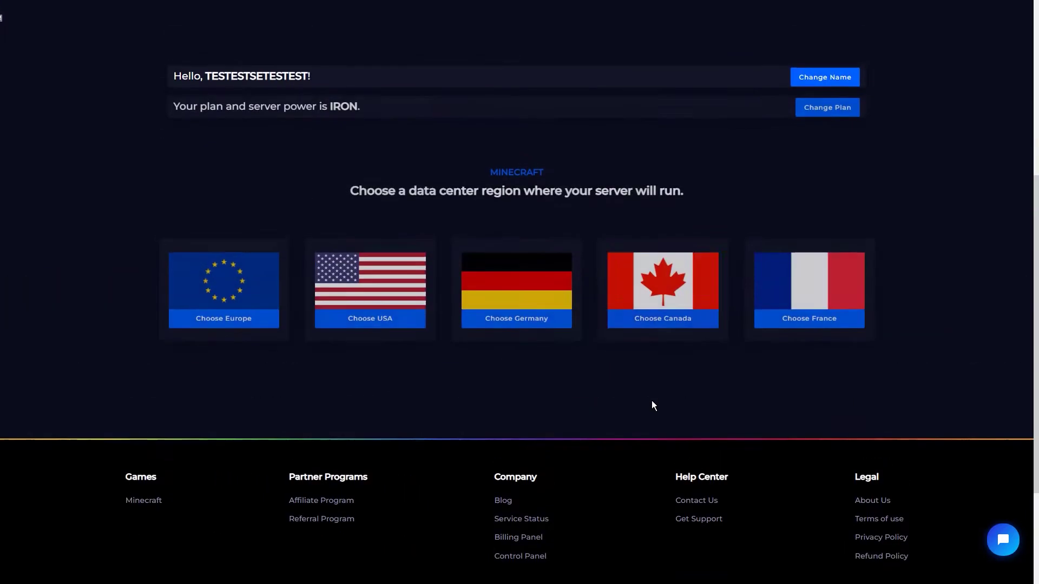
click(352, 290)
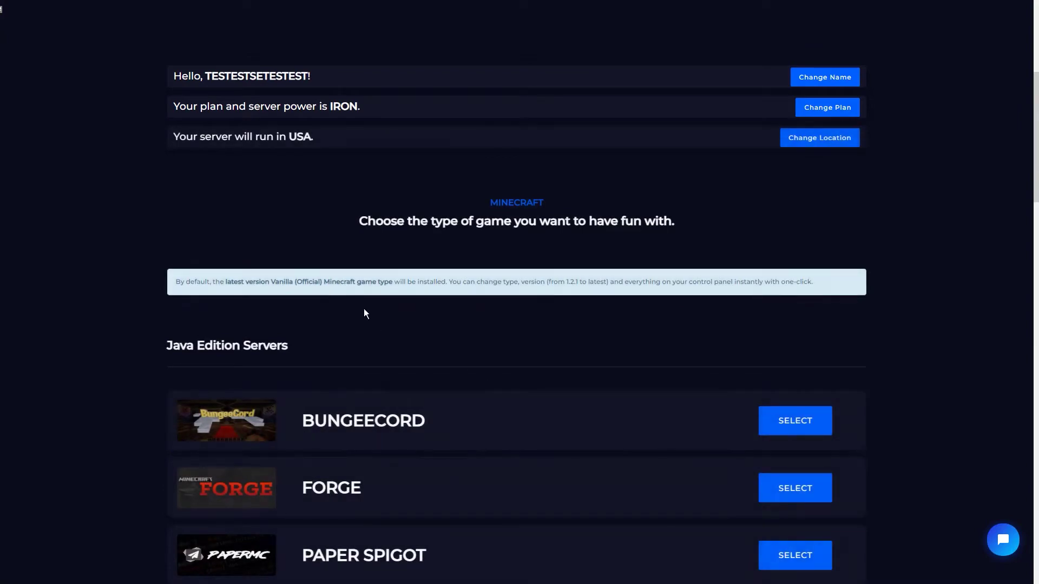
scroll(615, 317, down, 3)
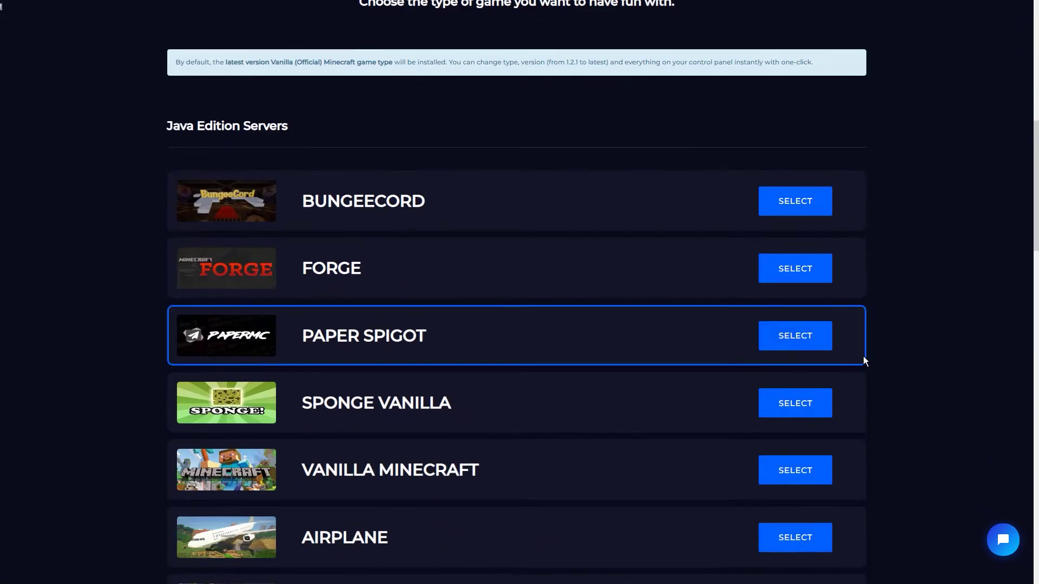
scroll(863, 356, down, 2)
scroll(901, 401, down, 1)
scroll(915, 411, down, 1)
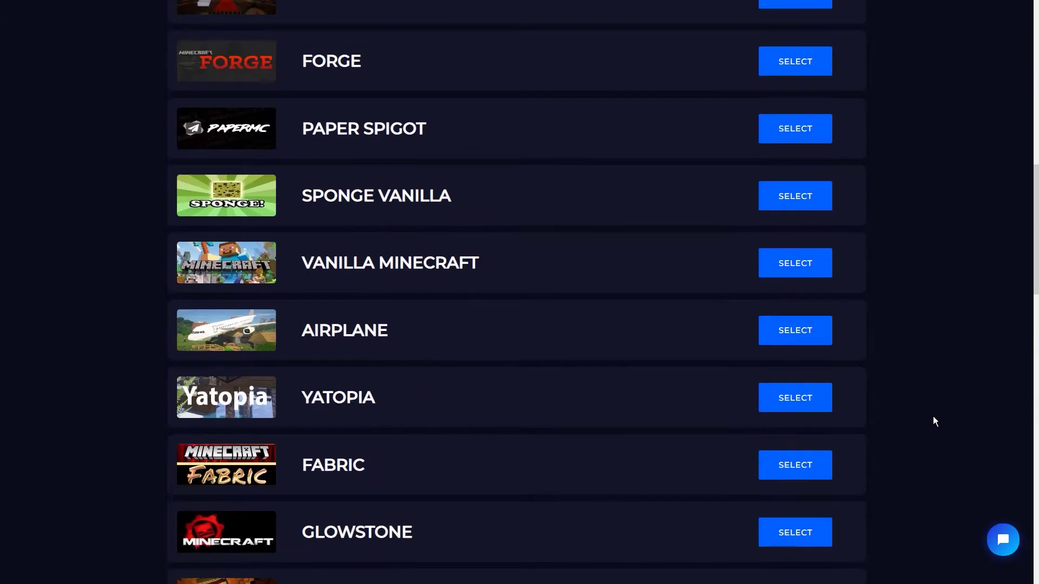
scroll(933, 421, down, 1)
scroll(933, 421, down, 2)
scroll(934, 421, down, 3)
scroll(933, 421, down, 3)
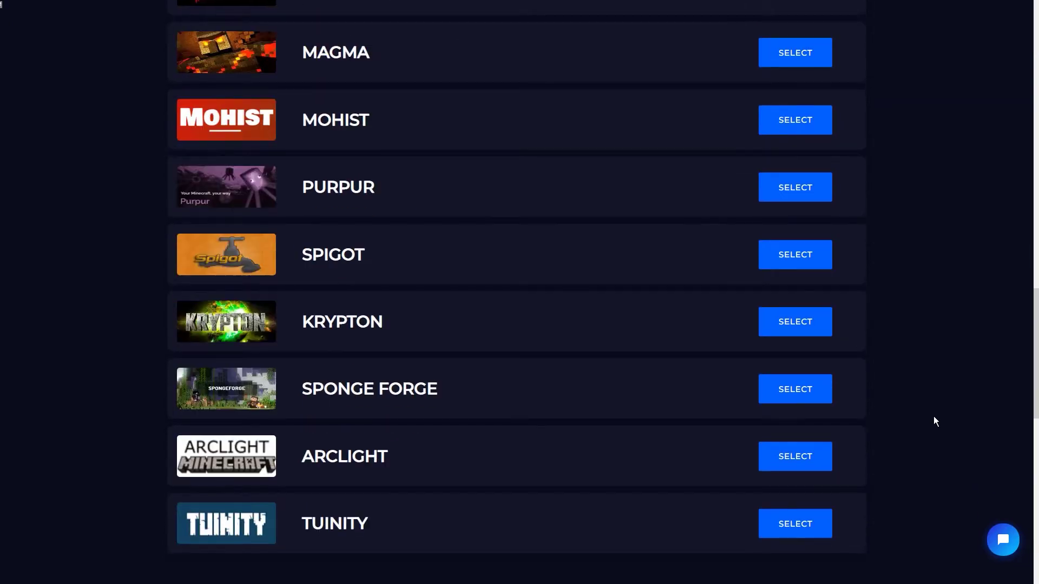
scroll(934, 421, down, 1)
scroll(933, 420, down, 1)
scroll(933, 422, down, 2)
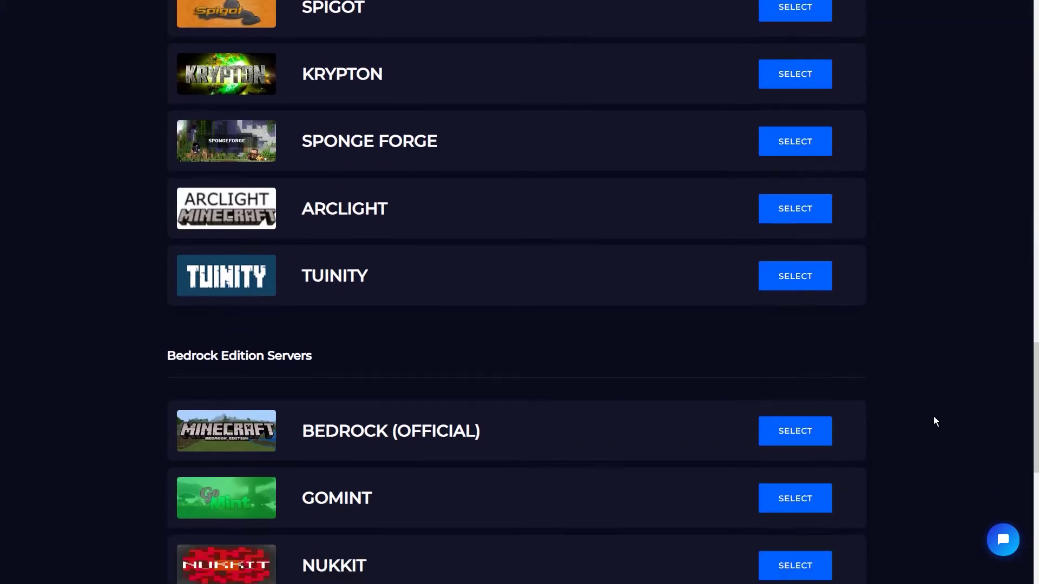
scroll(934, 421, down, 1)
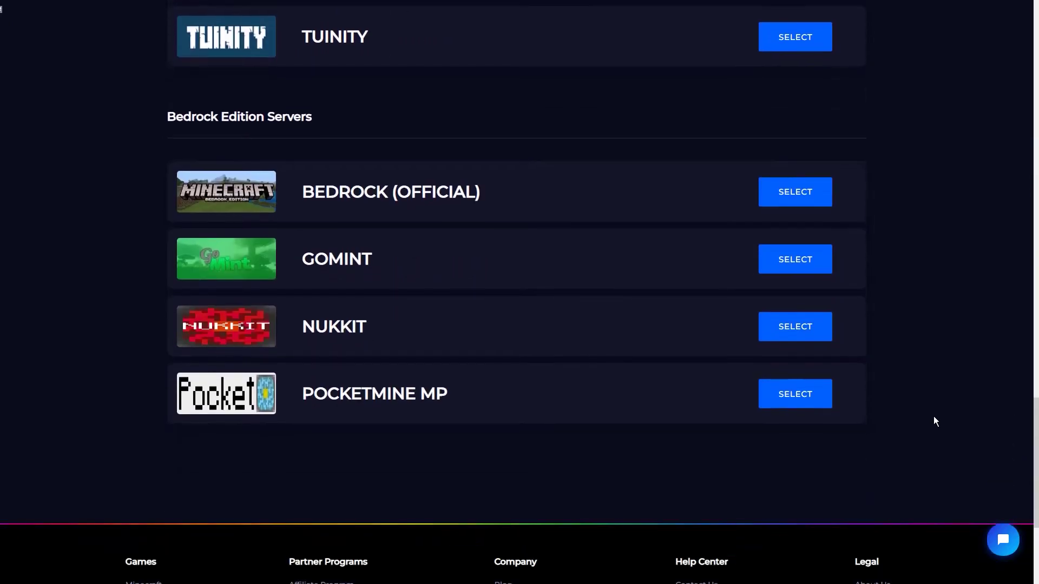
scroll(933, 420, up, 4)
scroll(933, 420, up, 2)
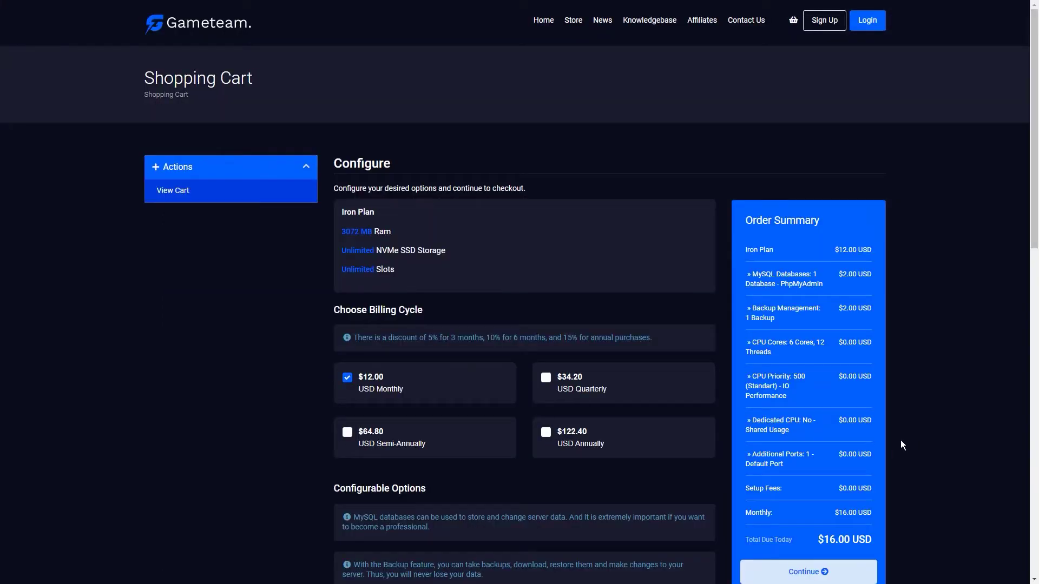
scroll(900, 441, down, 1)
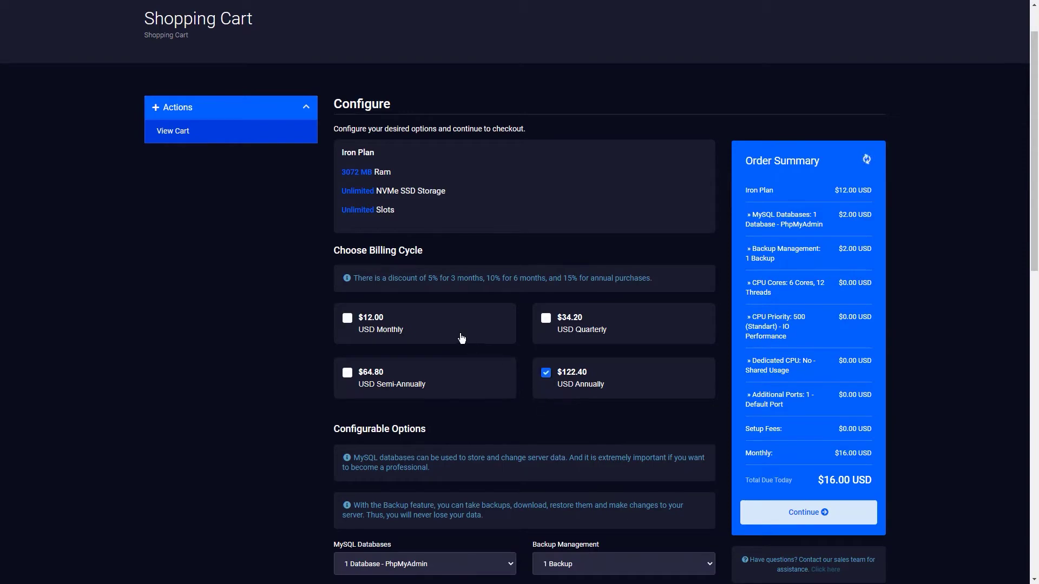
scroll(555, 401, down, 1)
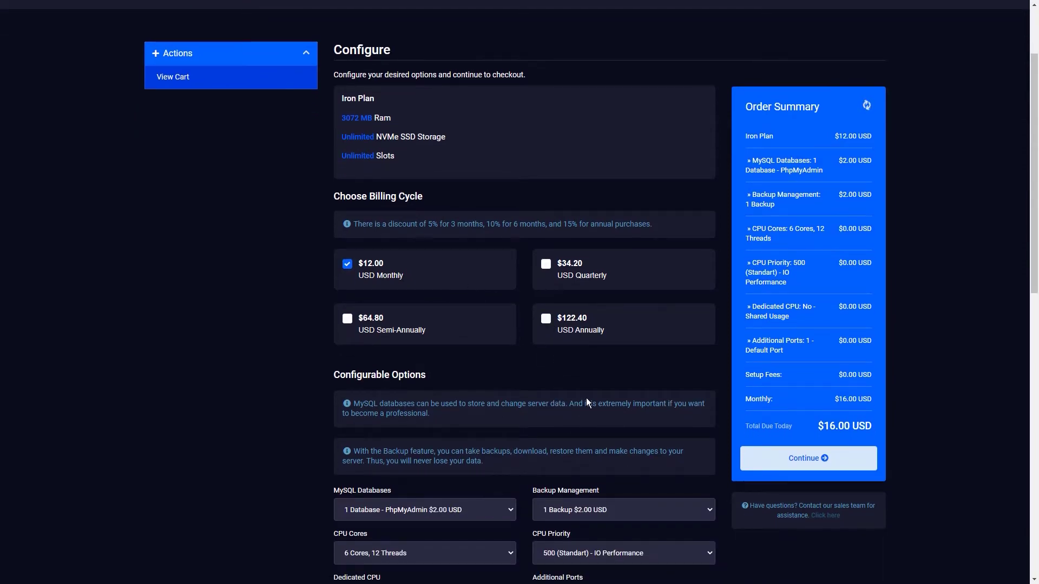
scroll(586, 397, down, 3)
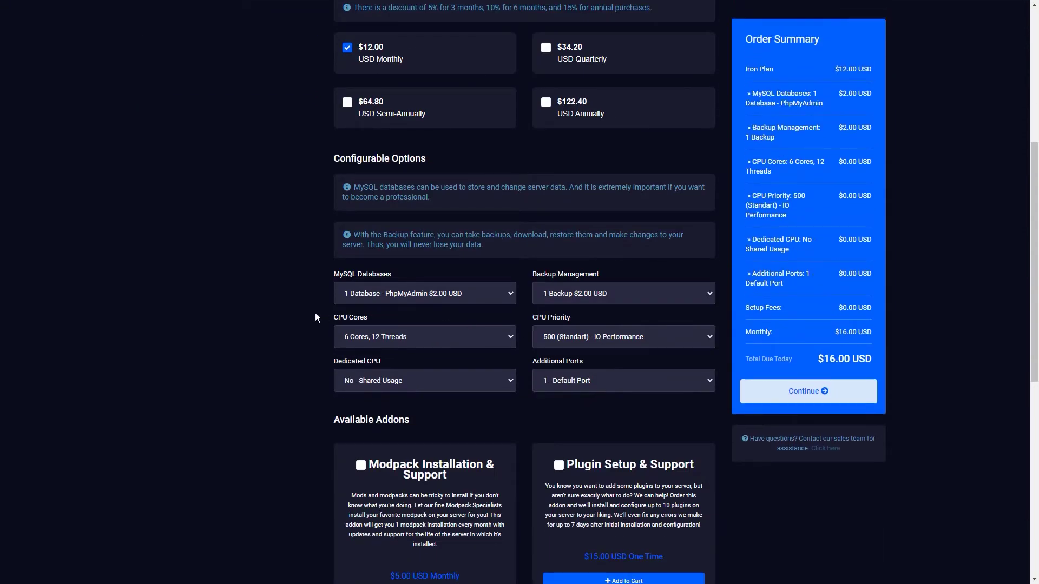
scroll(274, 302, up, 2)
scroll(274, 302, up, 3)
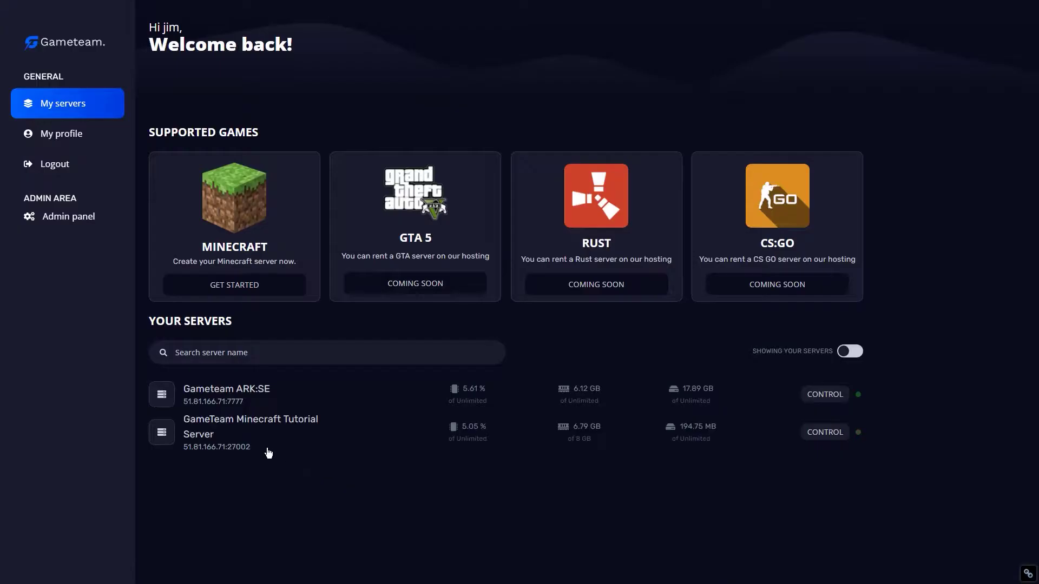
Open the Minecraft Tutorial server's console, inspect its IP and disk usage readings, then open its files.
click(263, 435)
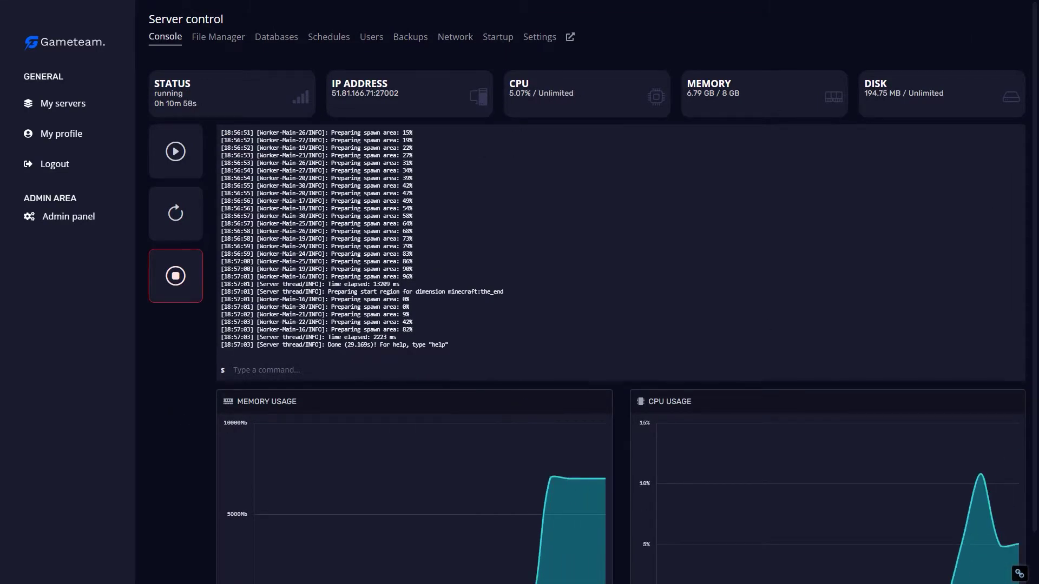
scroll(519, 324, down, 1)
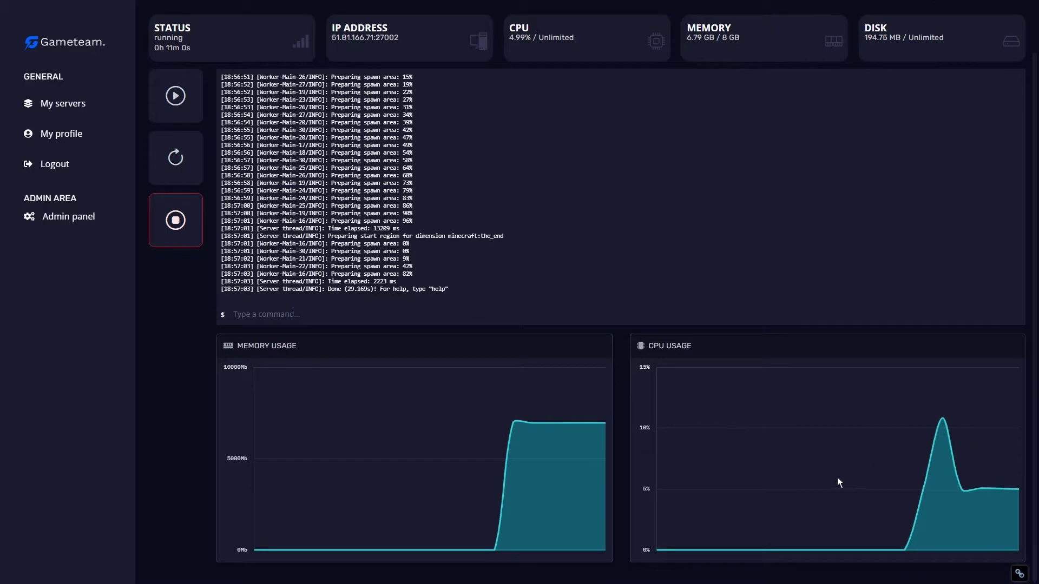
scroll(238, 469, up, 1)
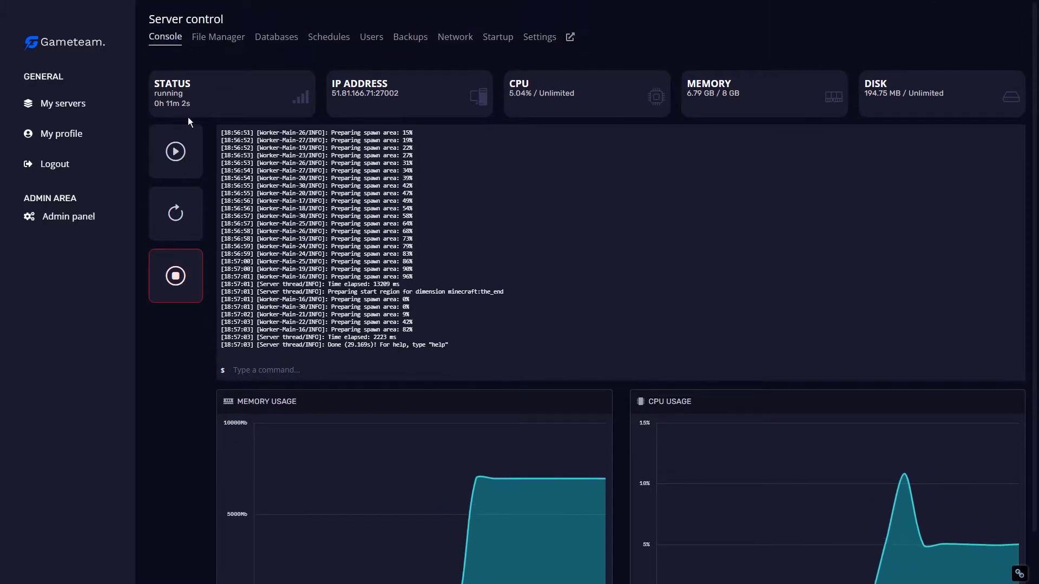
click(432, 102)
click(602, 107)
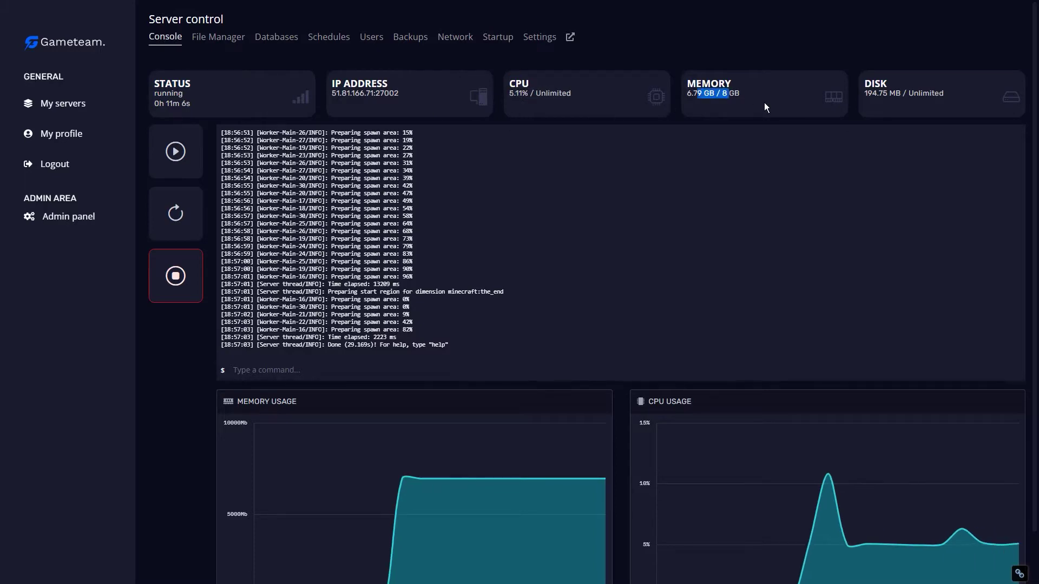
drag(871, 94, 877, 94)
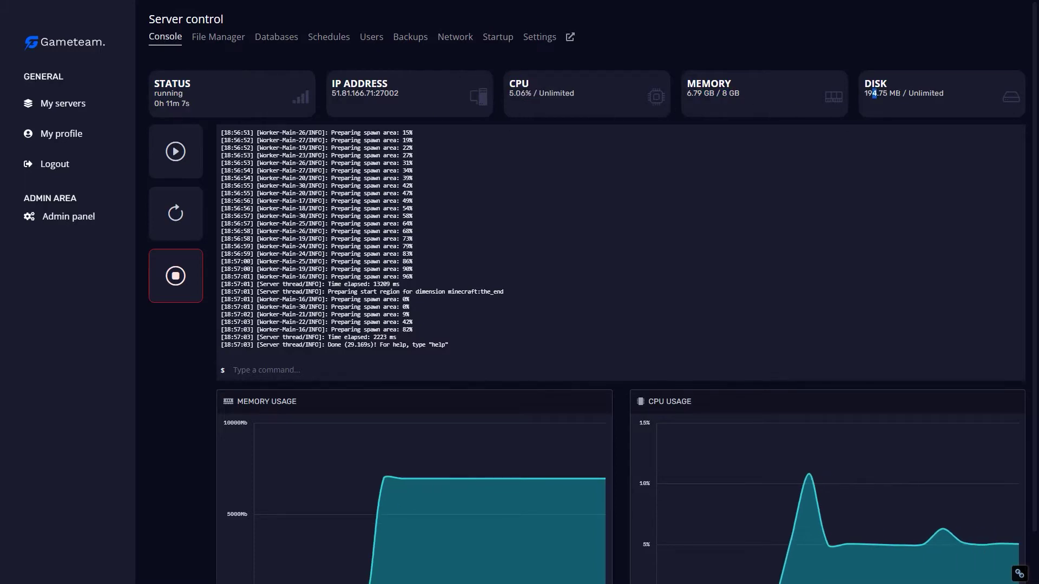
click(217, 38)
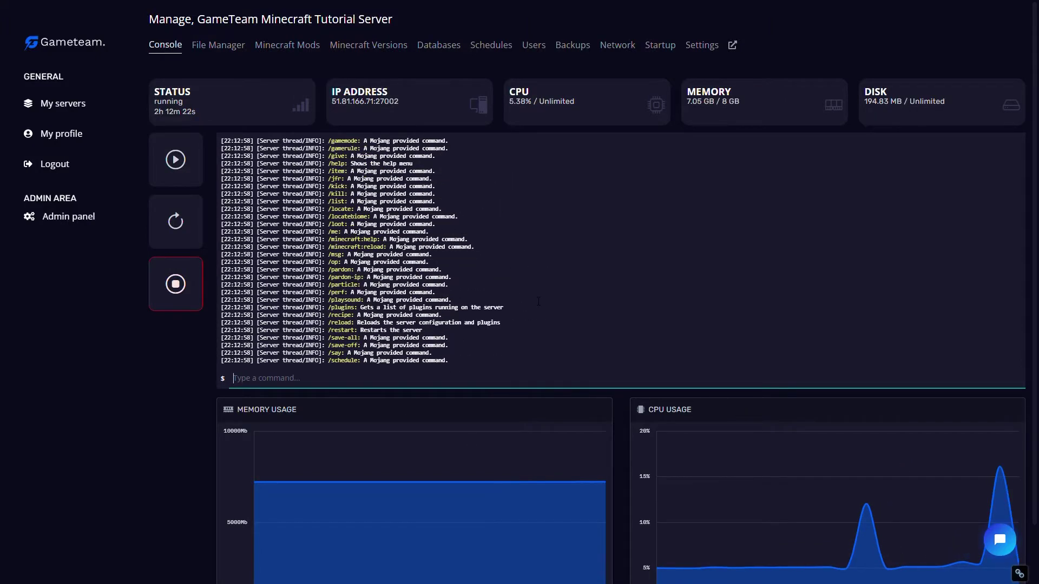
scroll(538, 301, up, 2)
scroll(538, 302, up, 3)
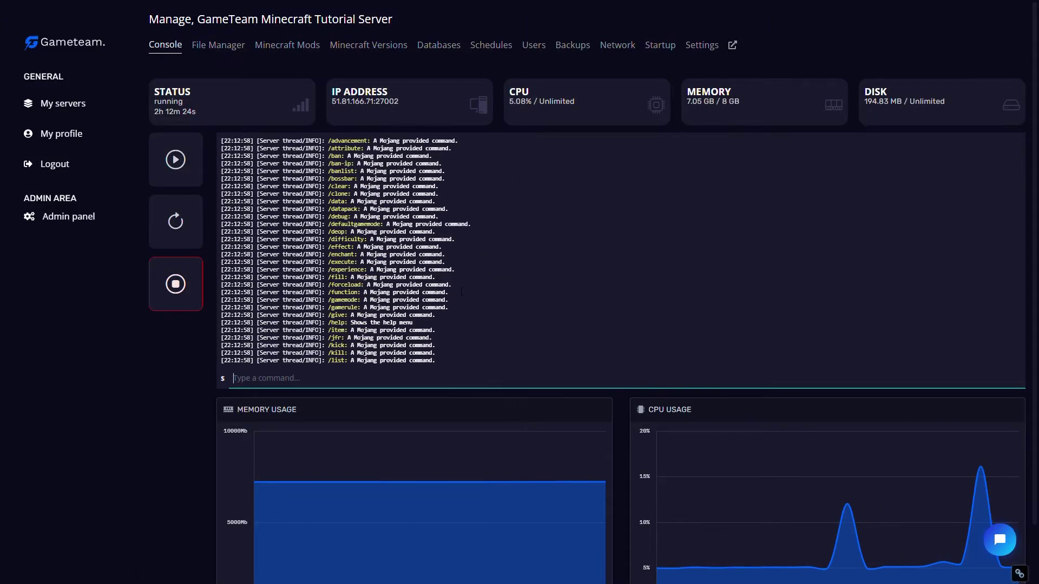
Stop the running tutorial Minecraft server.
click(187, 292)
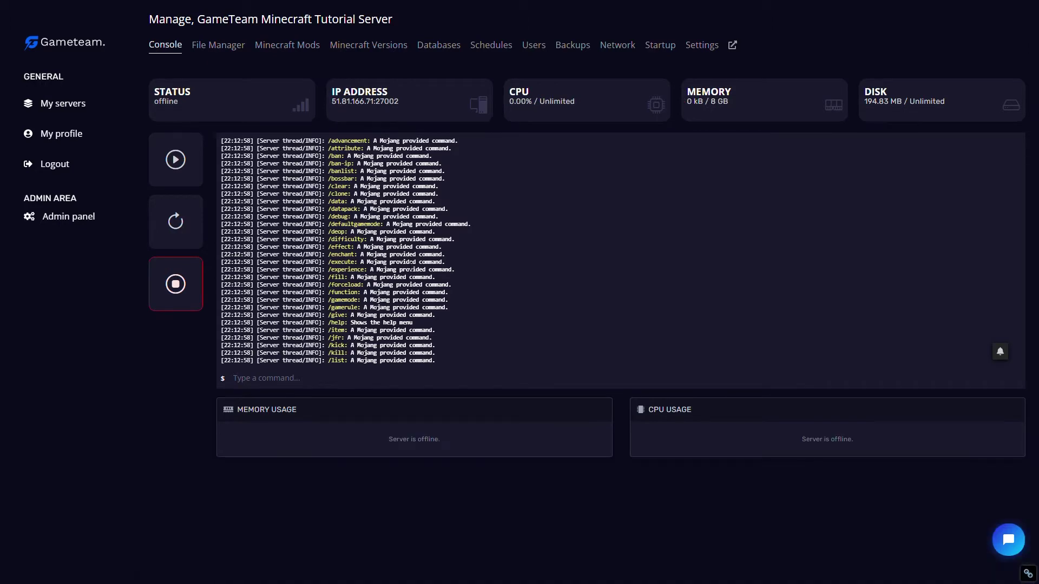
scroll(416, 262, up, 1)
scroll(416, 262, down, 3)
scroll(415, 262, down, 4)
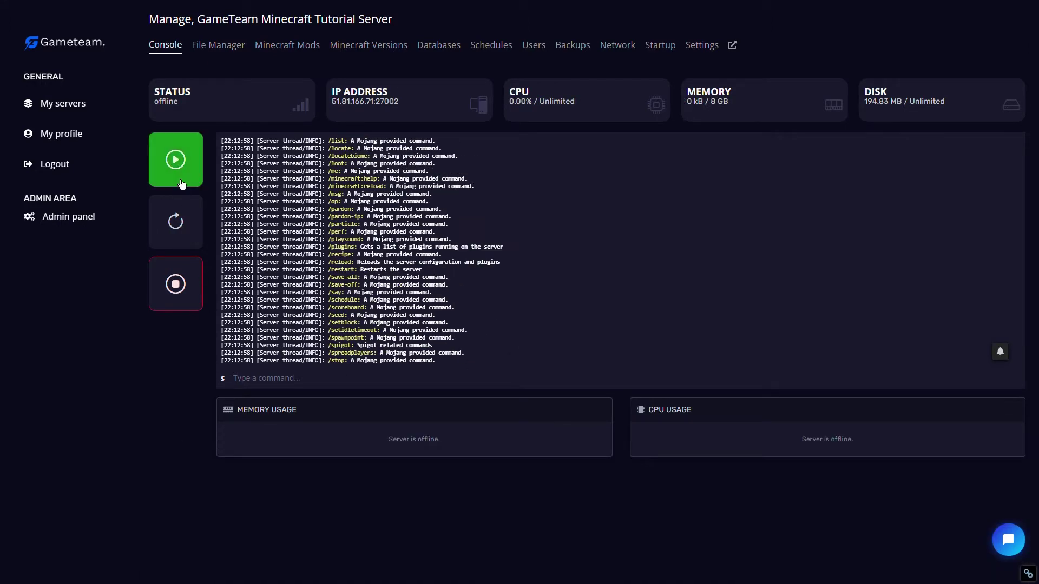
scroll(416, 262, down, 3)
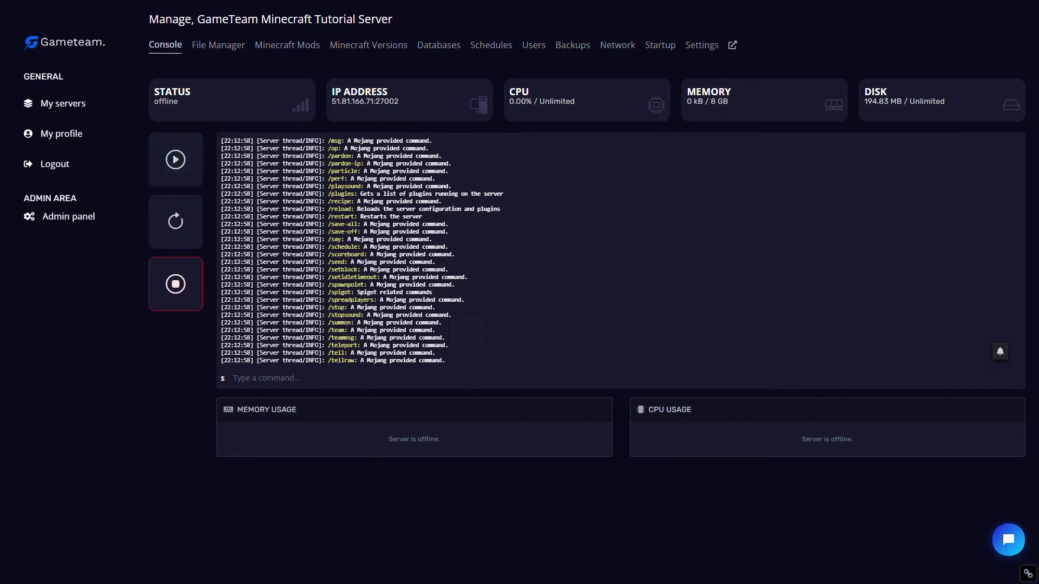
scroll(416, 262, down, 3)
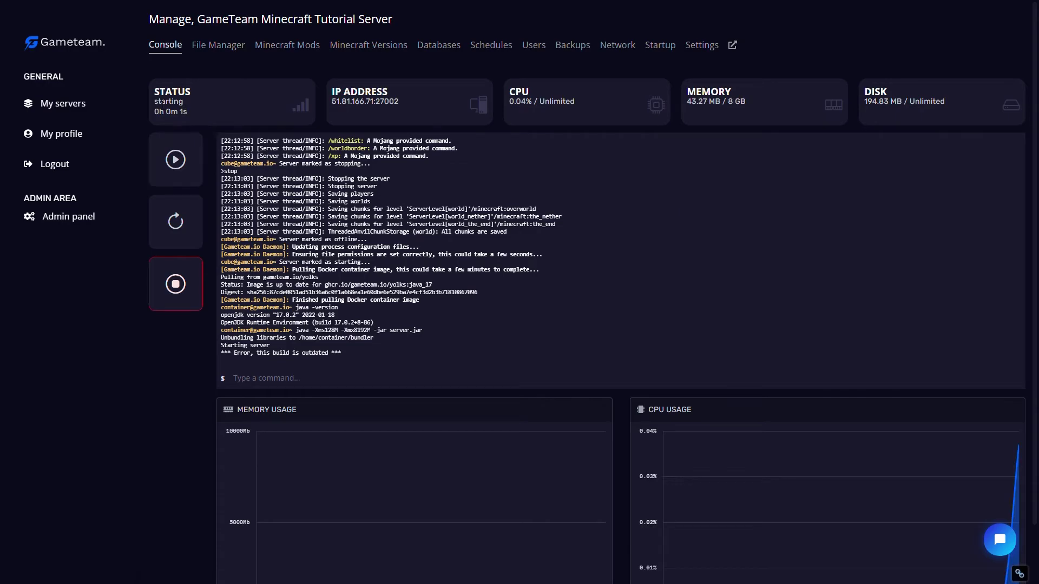
scroll(750, 330, down, 2)
scroll(862, 358, down, 2)
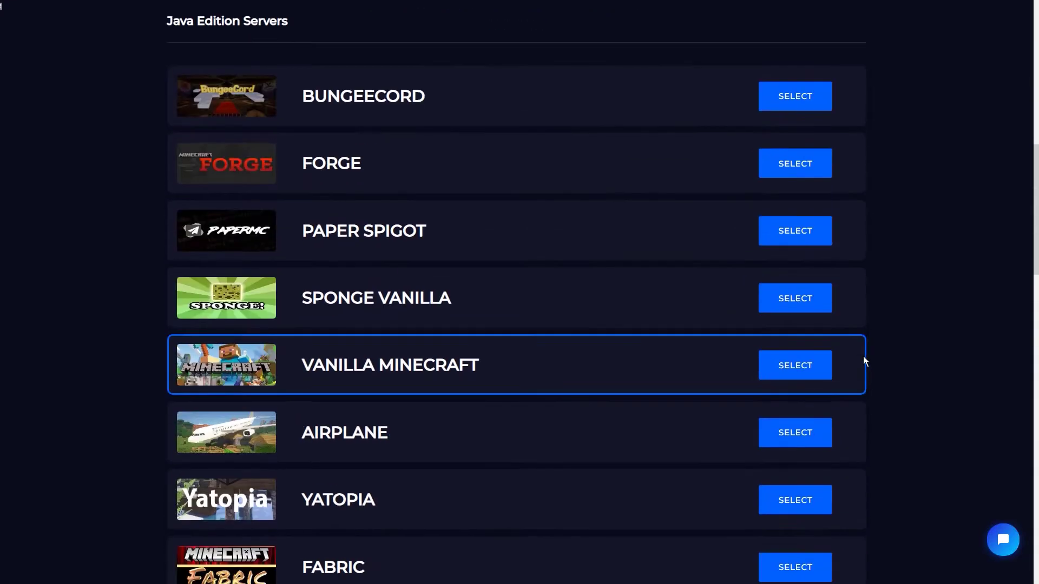
scroll(885, 382, down, 1)
scroll(921, 409, down, 2)
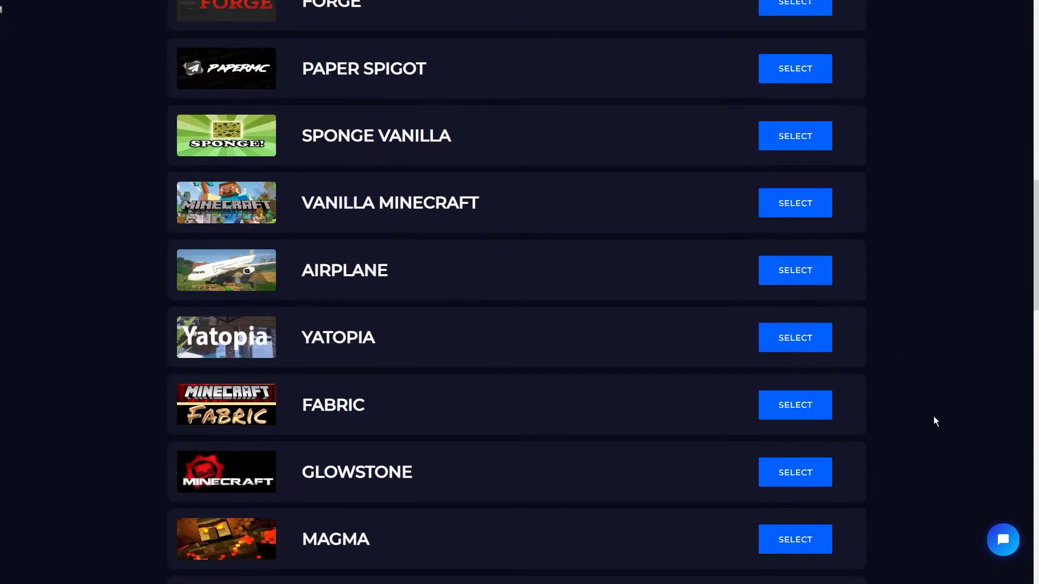
scroll(934, 421, down, 1)
scroll(935, 421, down, 1)
scroll(934, 422, down, 1)
scroll(934, 422, down, 2)
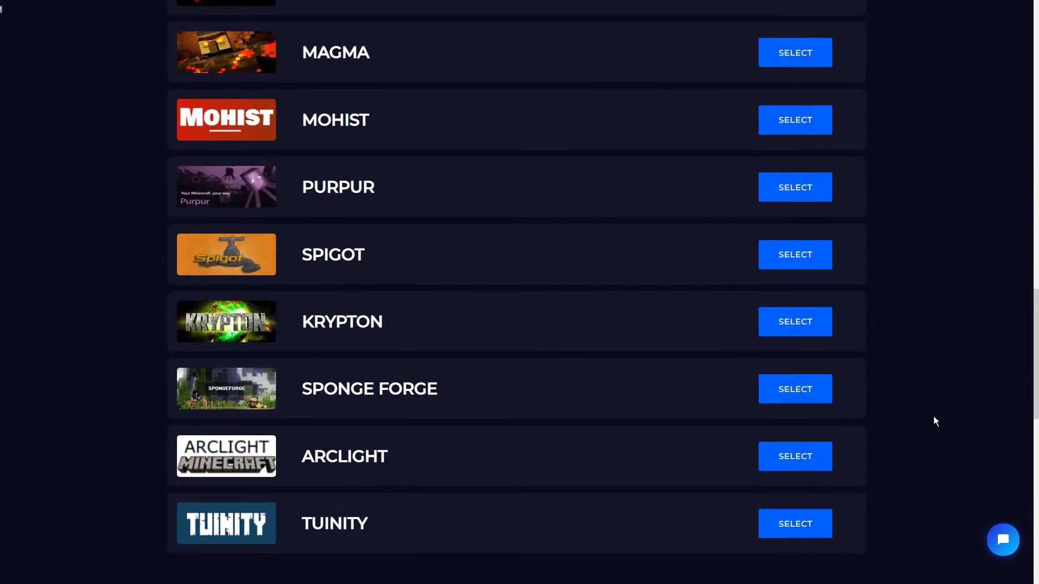
scroll(934, 417, down, 1)
scroll(935, 417, down, 1)
scroll(934, 417, down, 2)
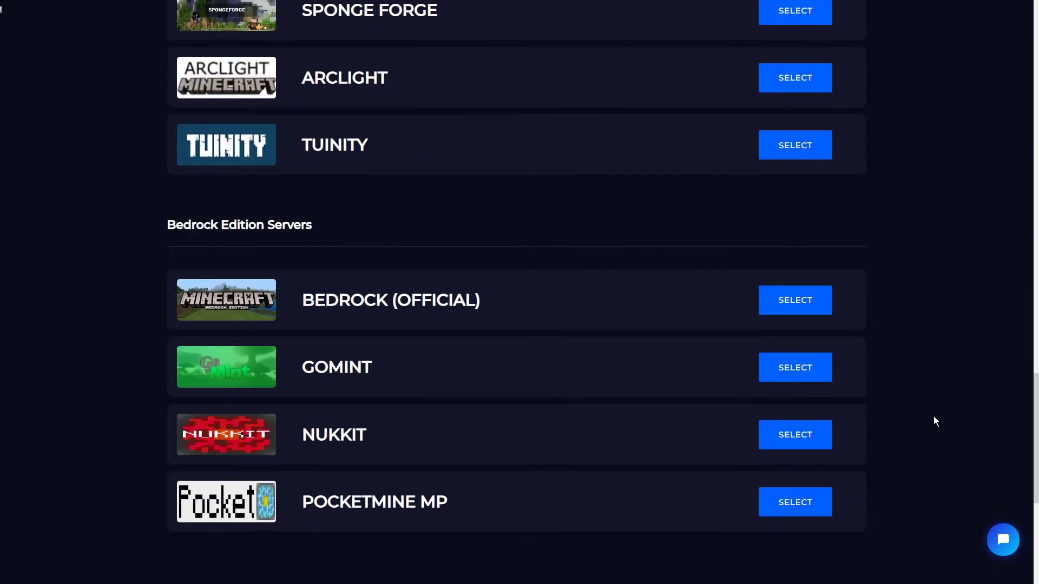
scroll(934, 421, down, 1)
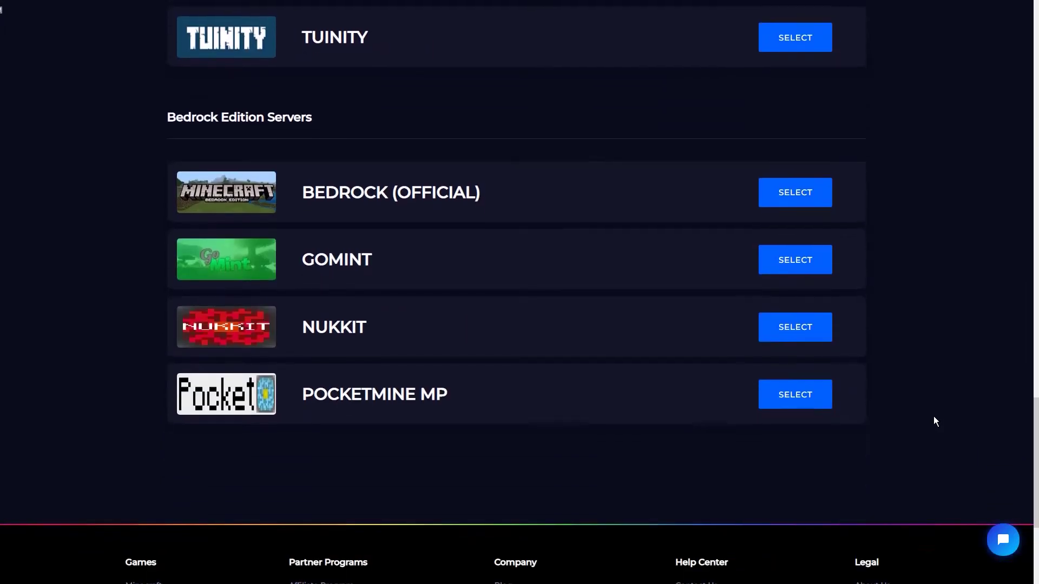
scroll(934, 421, up, 4)
scroll(933, 421, up, 2)
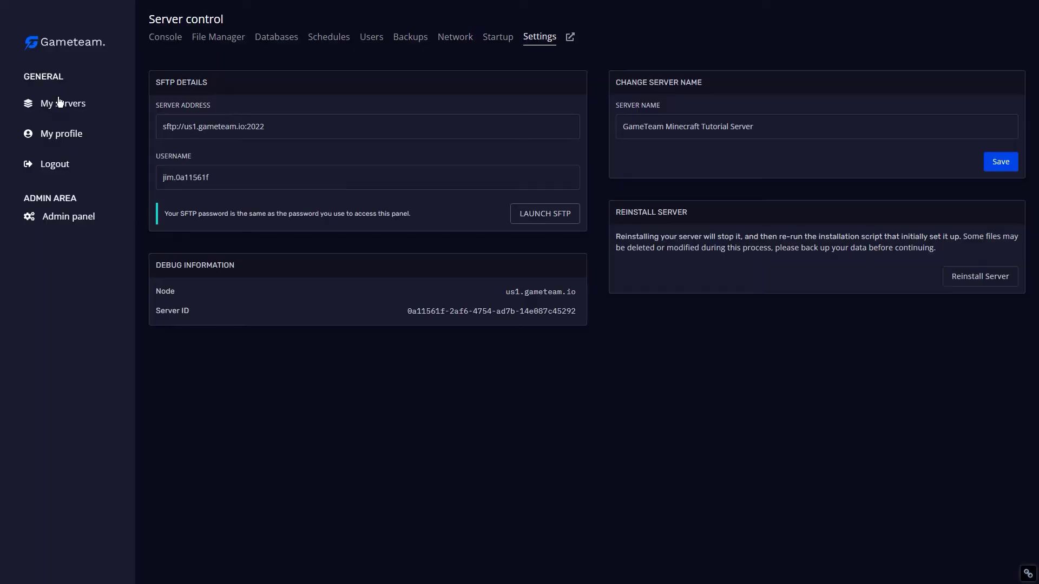
Go through My servers to the tutorial server, open server.properties, then view its databases.
click(69, 108)
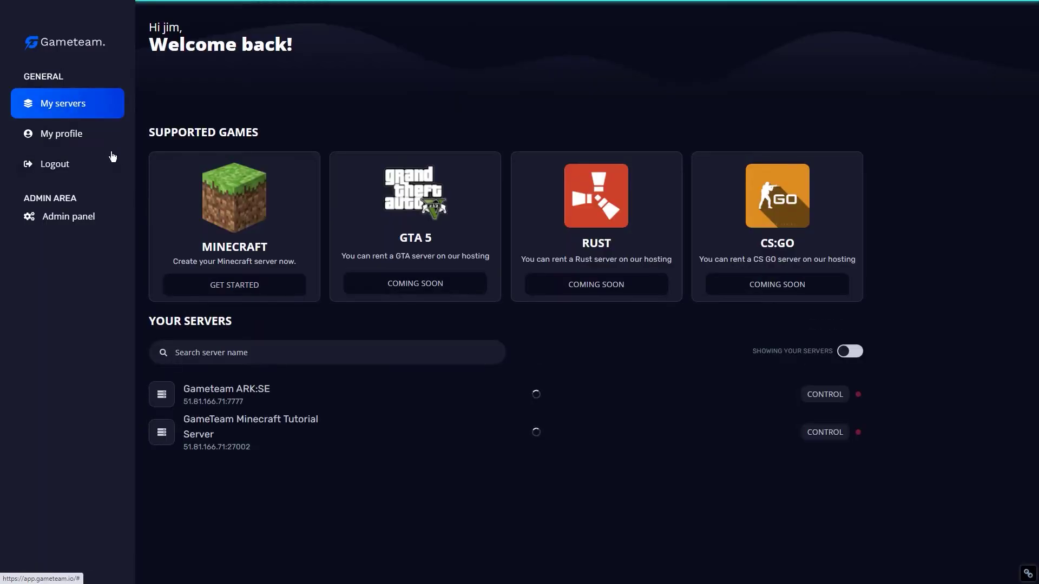
click(378, 434)
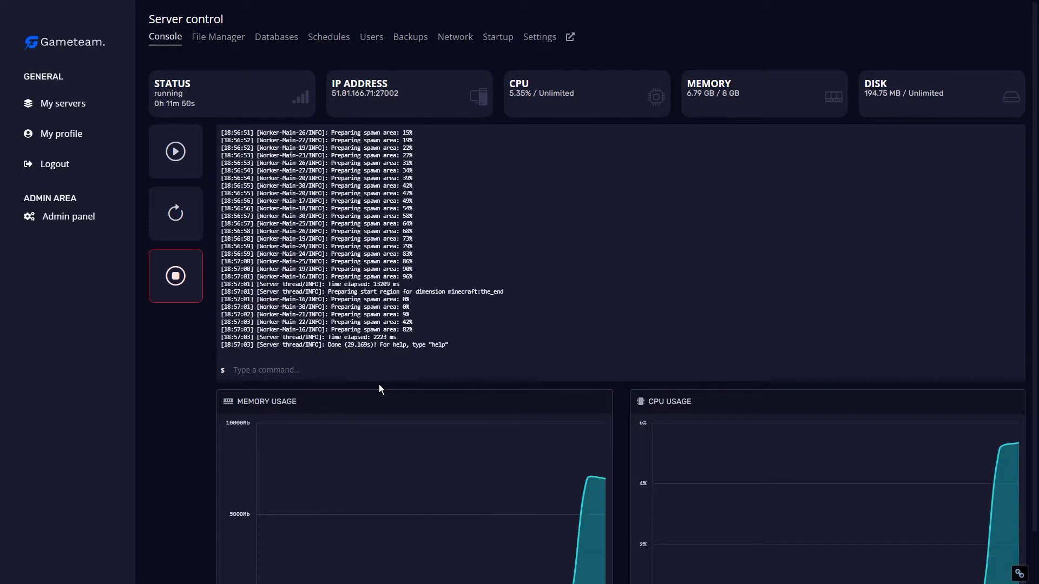
scroll(396, 432, down, 1)
scroll(397, 432, up, 1)
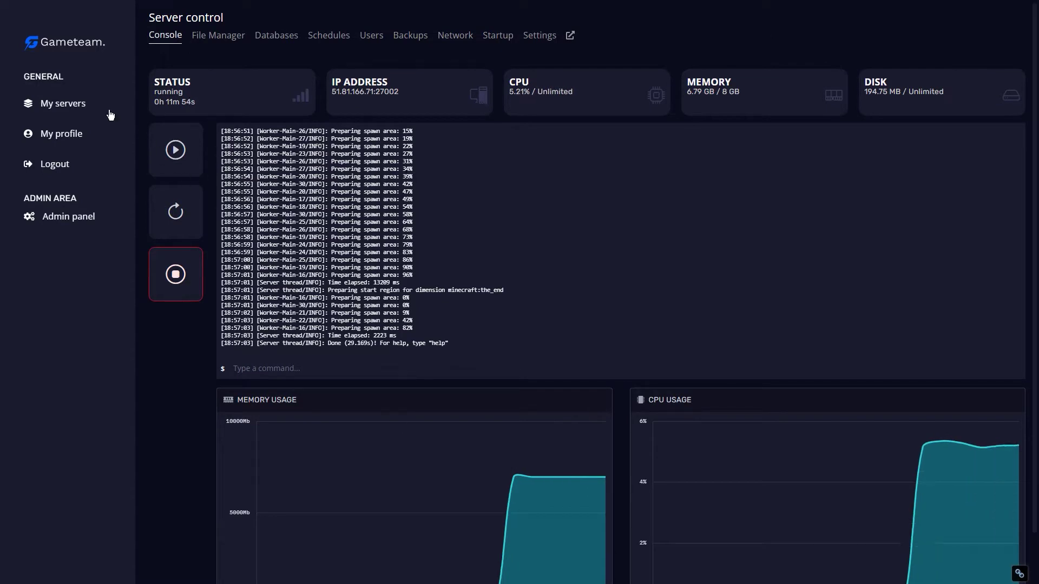
click(82, 64)
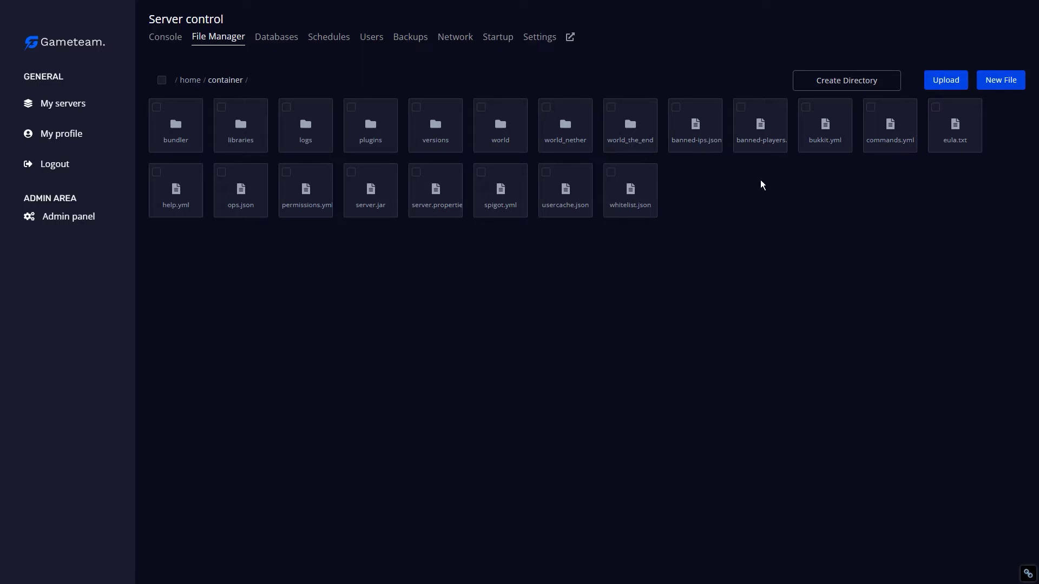
click(446, 204)
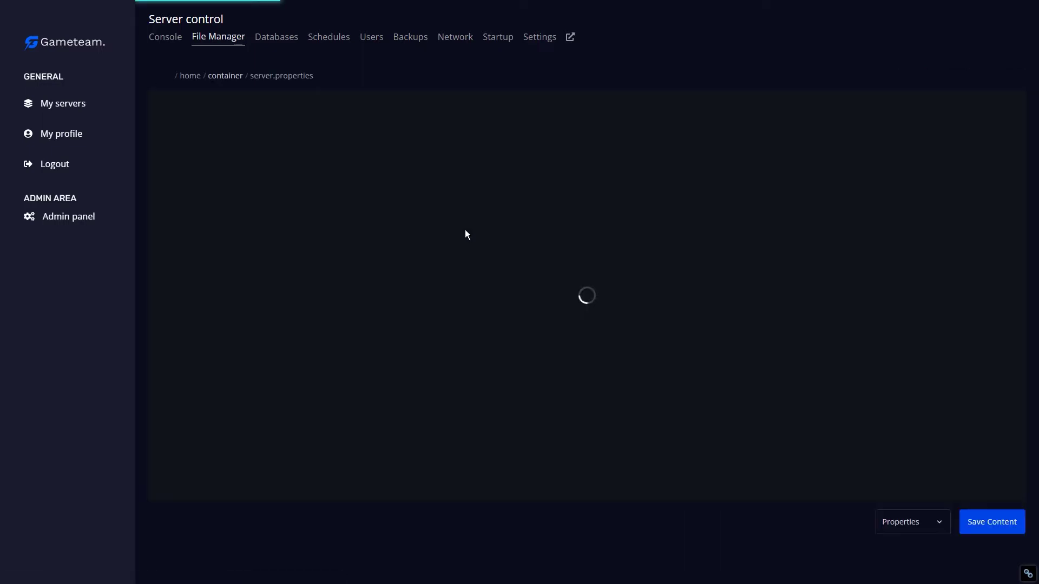
scroll(309, 256, down, 3)
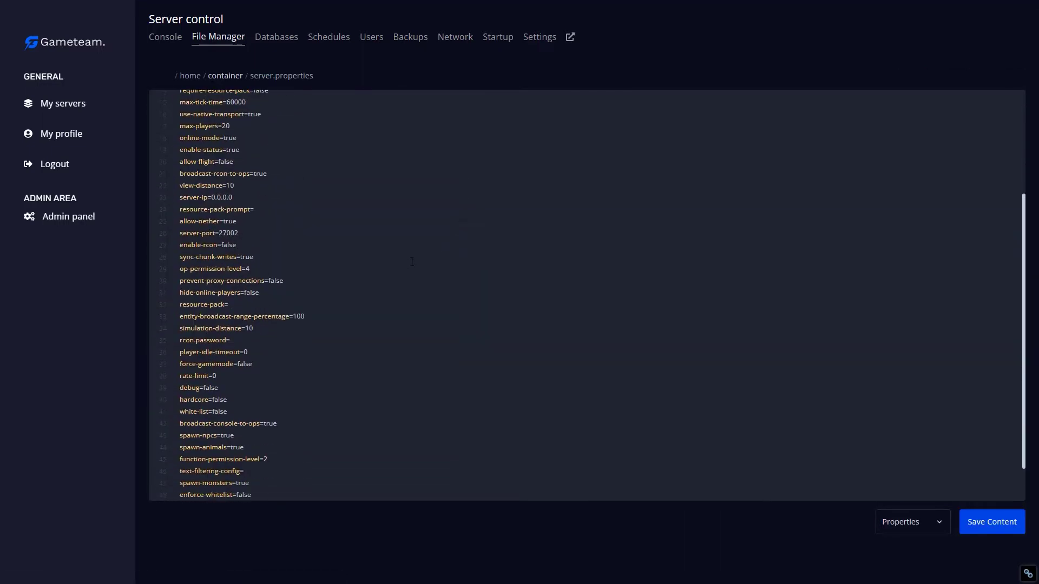
click(276, 36)
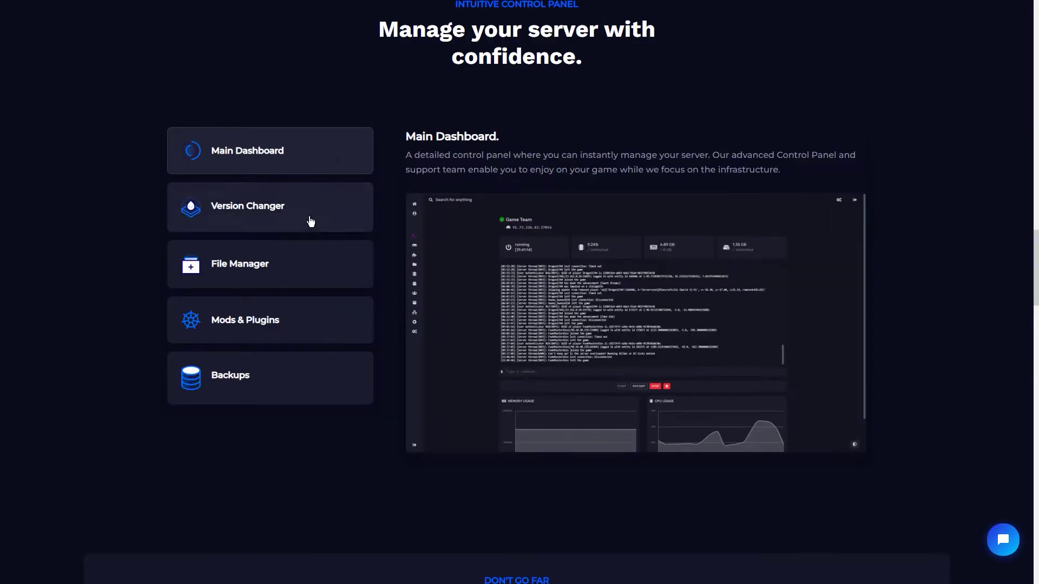
Read the Version Changer, File Manager, Mods & Plugins and Backups descriptions, then return to Control Panel.
click(309, 221)
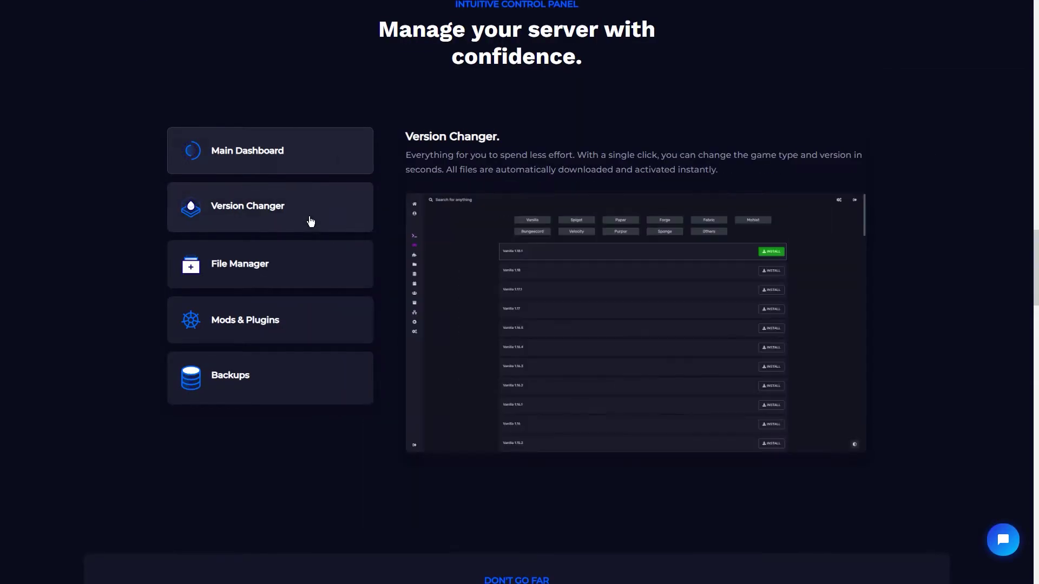
click(321, 264)
click(315, 322)
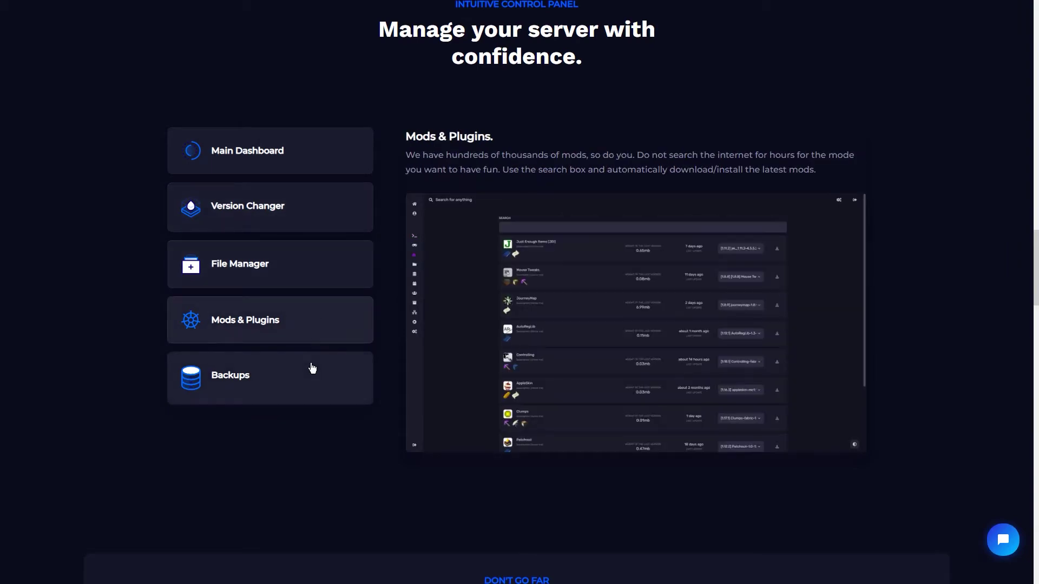
click(311, 371)
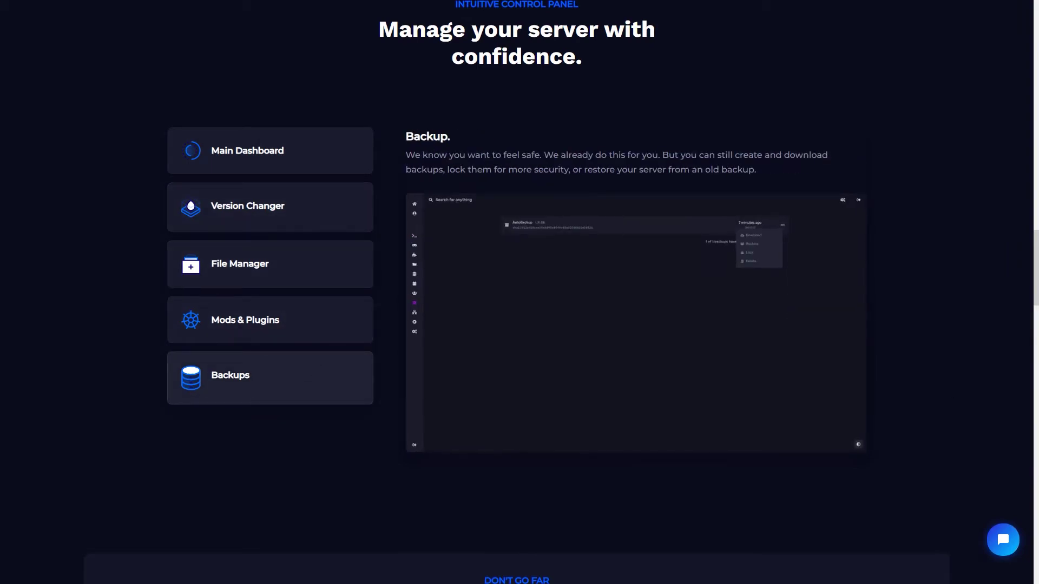
scroll(898, 412, down, 5)
scroll(520, 292, down, 3)
scroll(519, 292, down, 5)
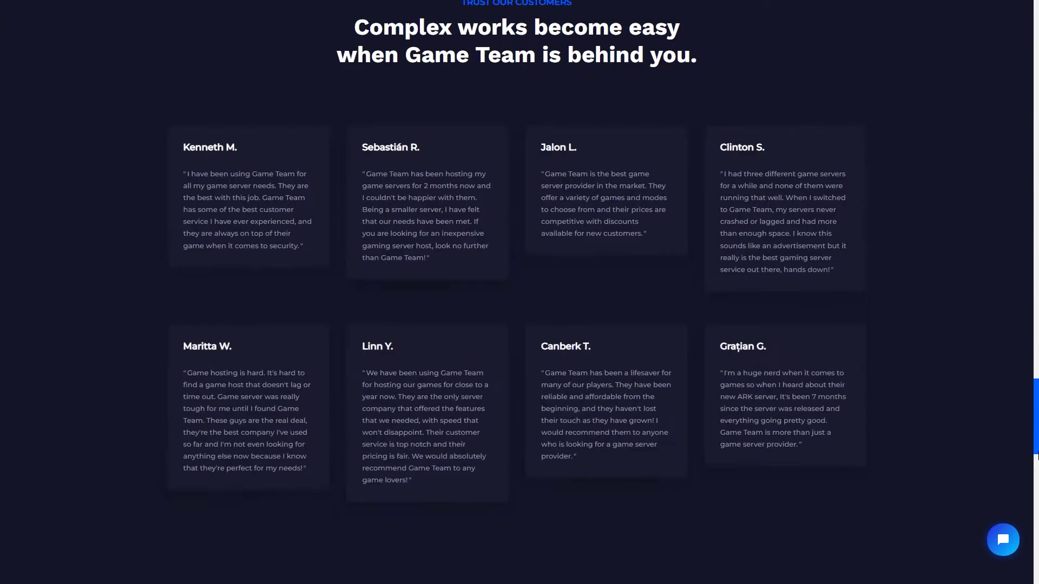
scroll(519, 292, down, 5)
scroll(520, 292, up, 15)
scroll(948, 51, up, 5)
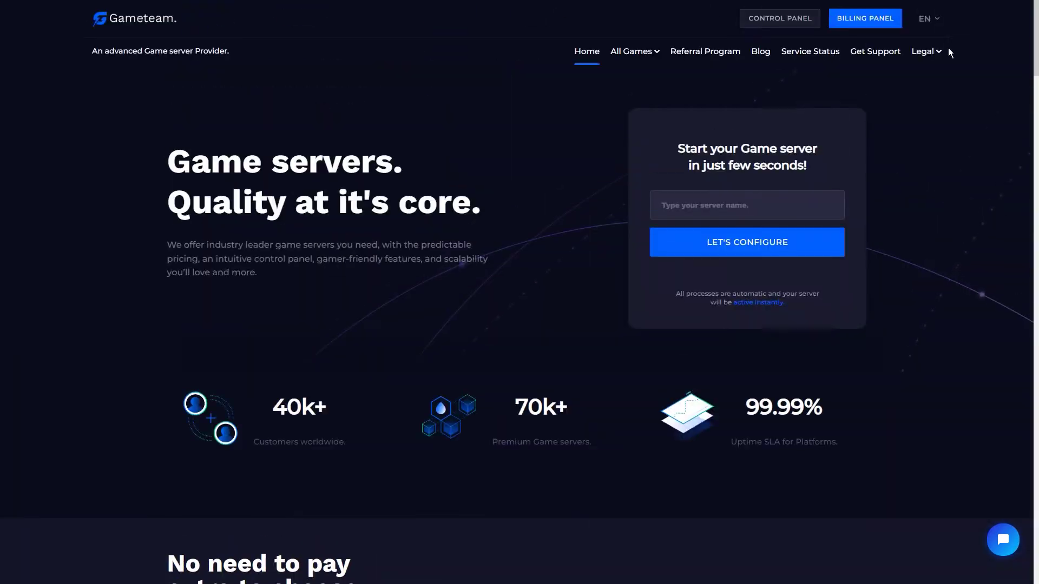
click(792, 25)
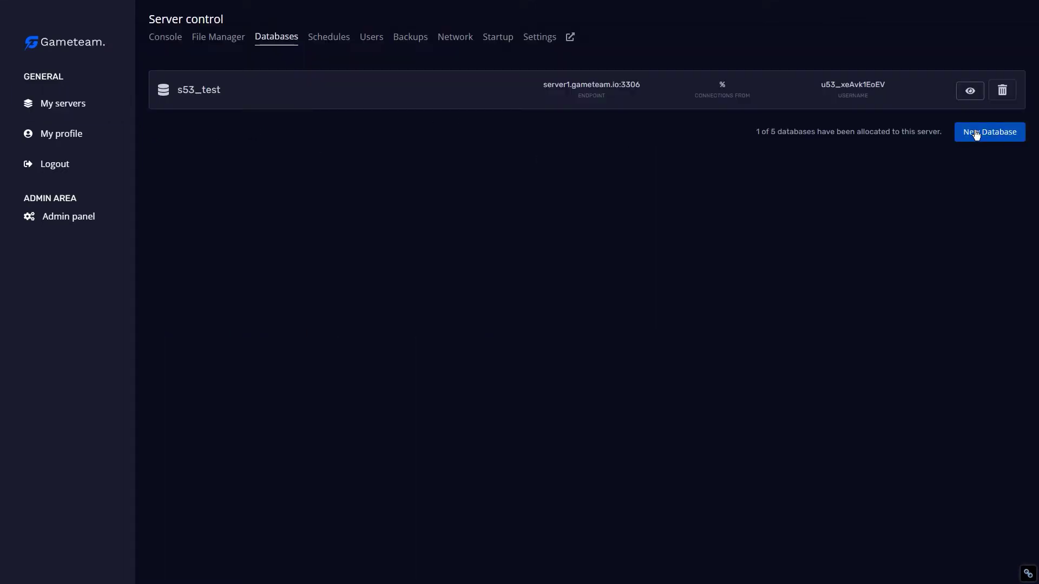
Preview the new database and new schedule forms, closing each without creating anything.
click(977, 134)
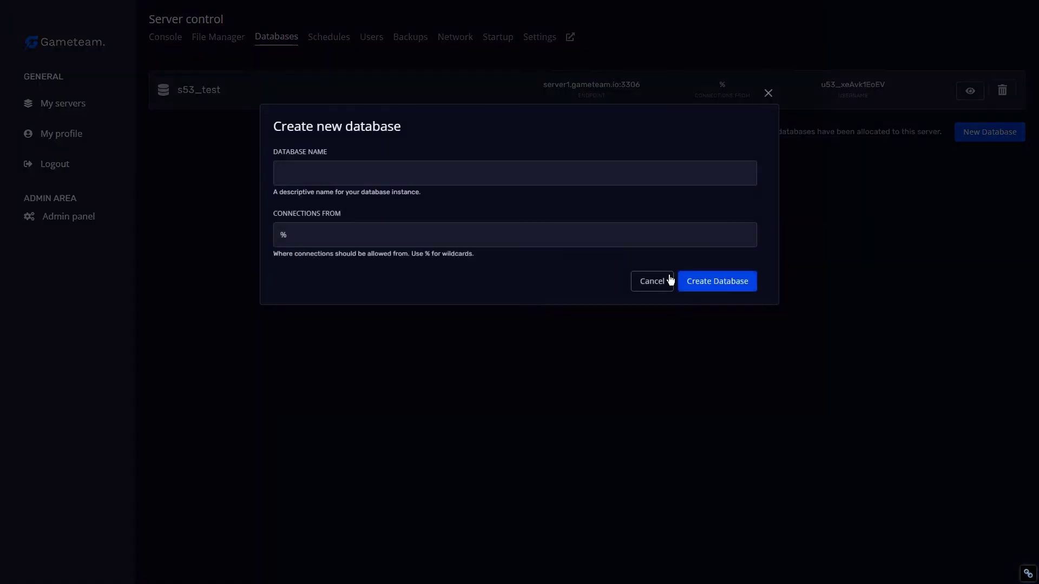
click(767, 94)
click(328, 36)
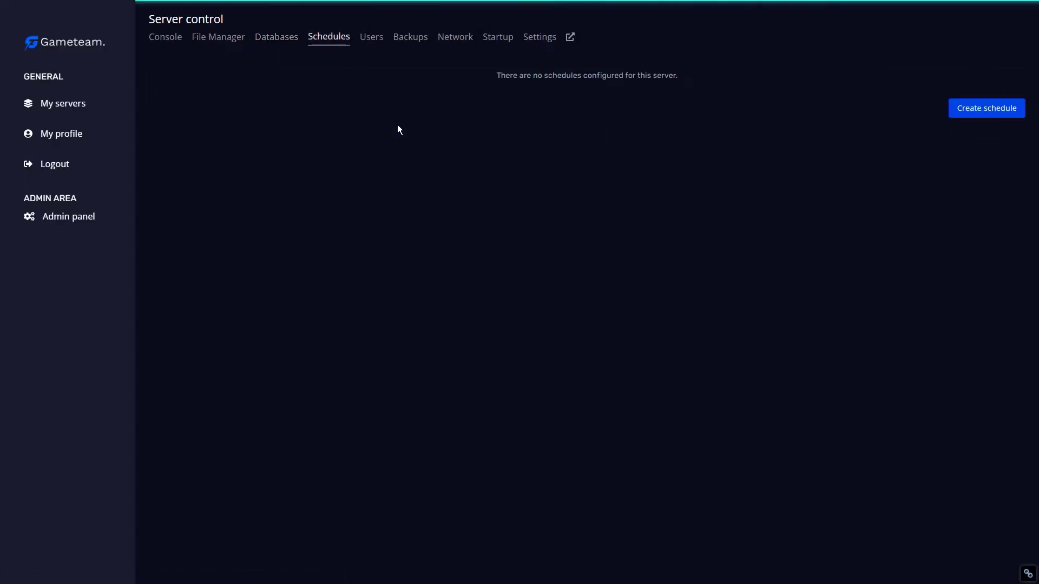
click(968, 110)
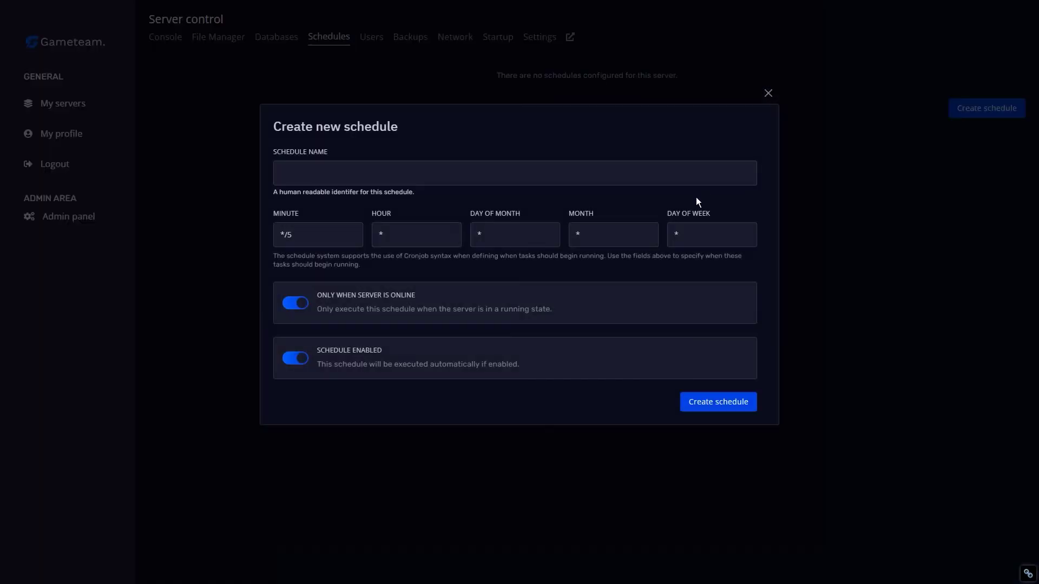
click(767, 97)
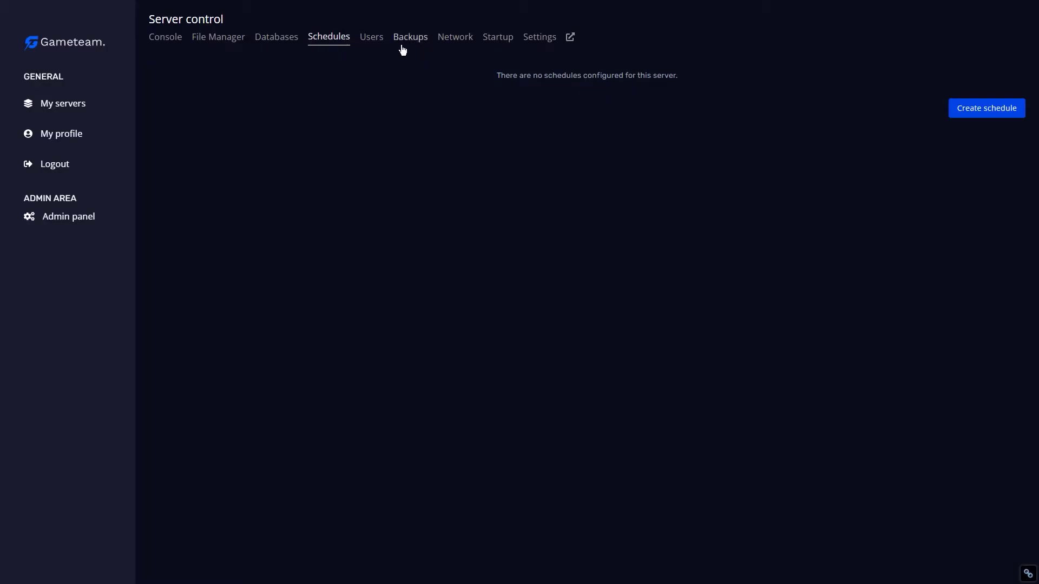
View the Users, Backups (with its creation form) and Network pages, then the Startup settings.
click(372, 39)
click(417, 45)
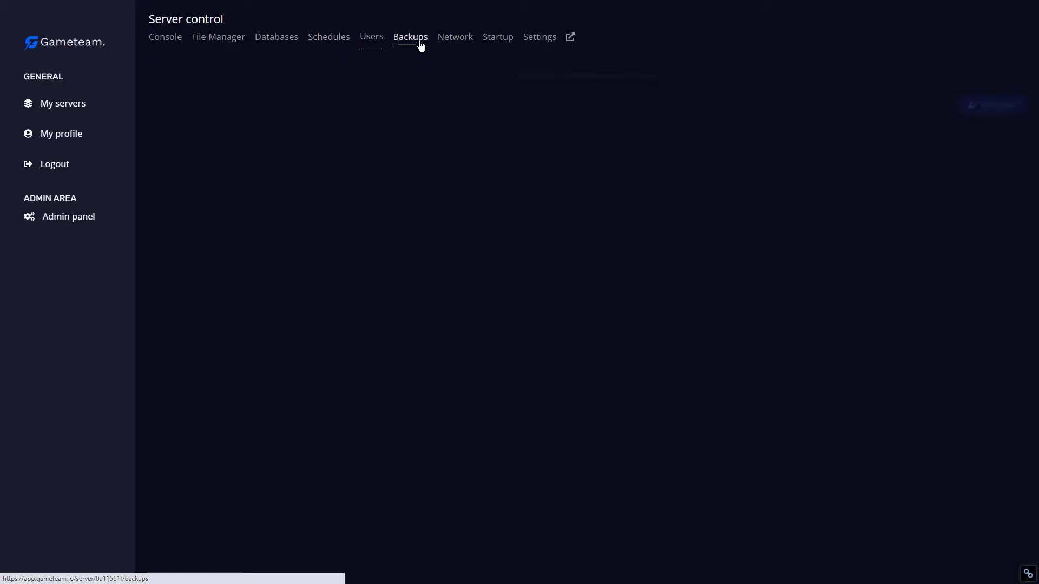
click(978, 106)
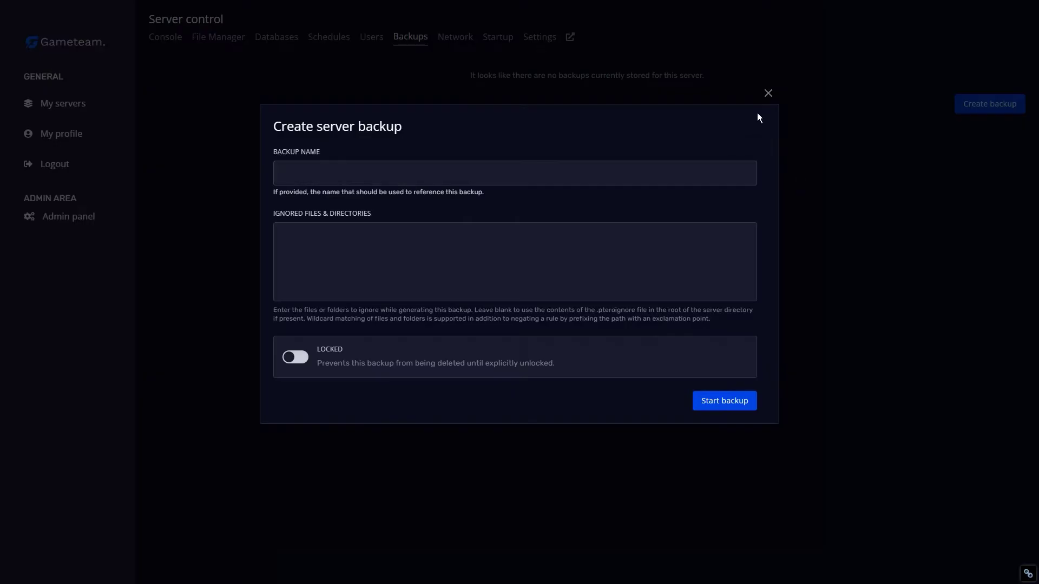
click(767, 95)
click(462, 38)
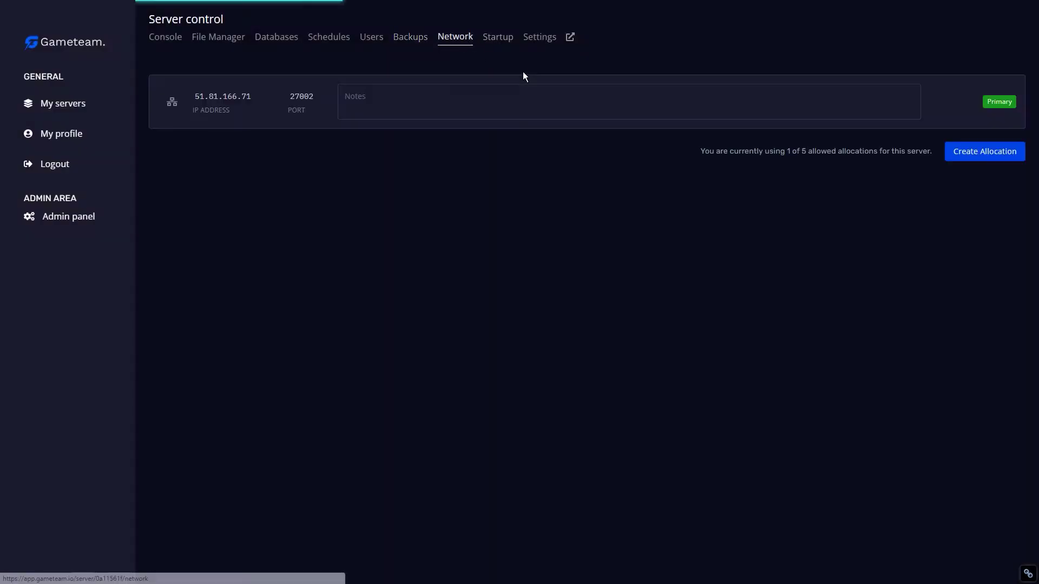
click(345, 96)
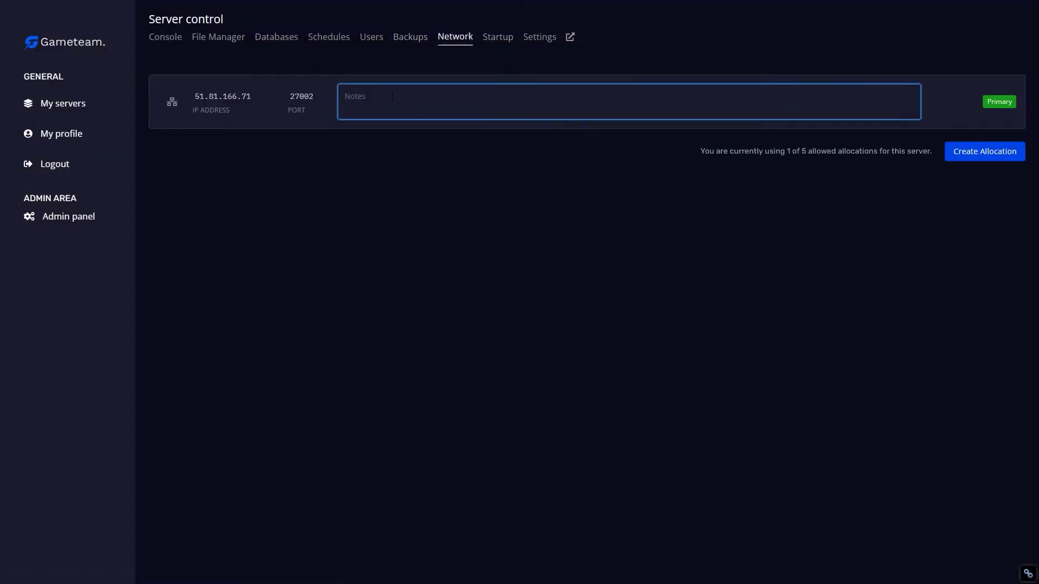
click(513, 39)
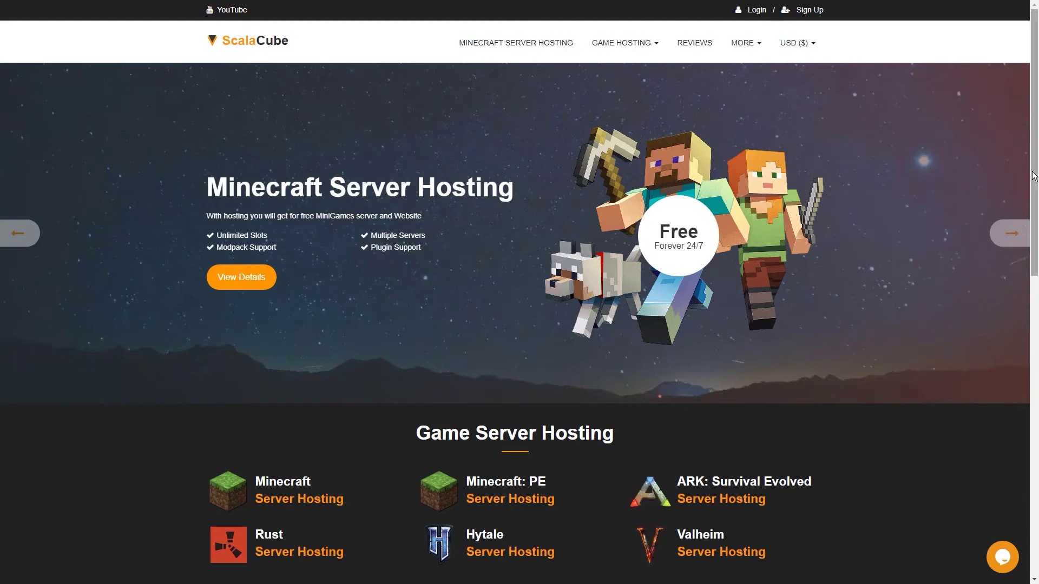
scroll(519, 293, down, 1)
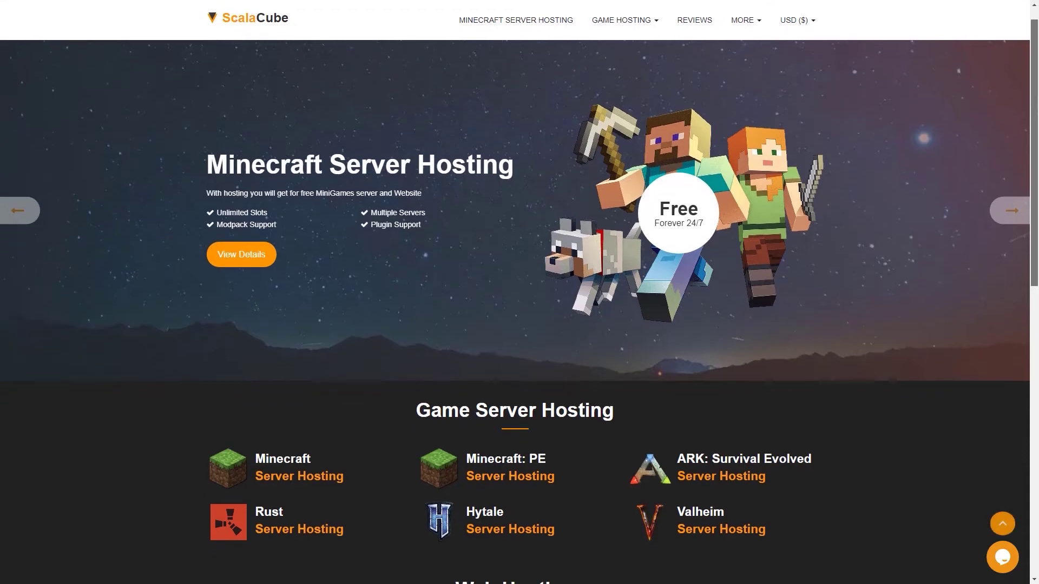
scroll(520, 292, down, 1)
scroll(519, 292, down, 2)
scroll(727, 170, down, 2)
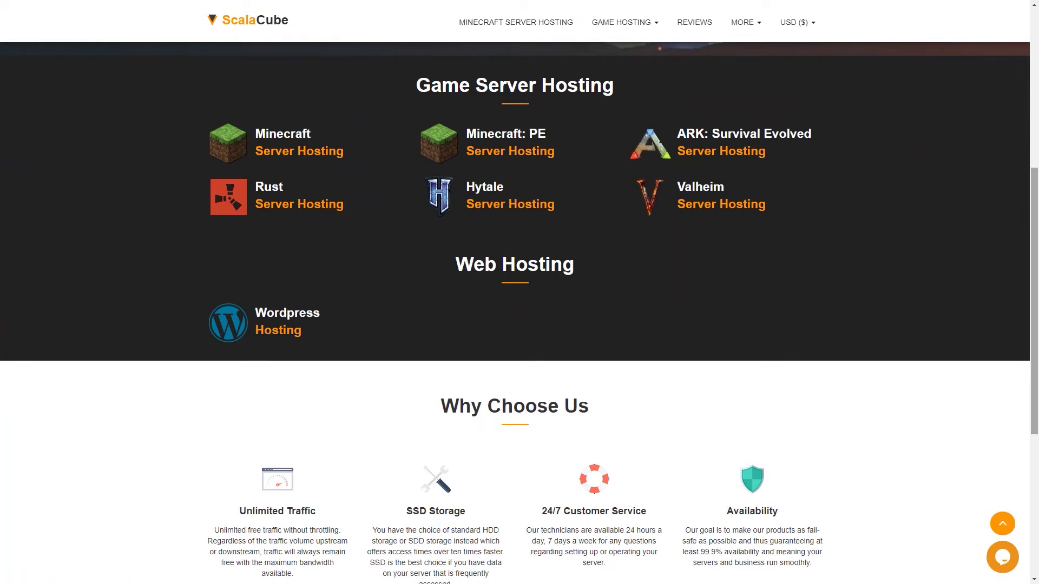
scroll(1036, 365, down, 1)
scroll(1036, 366, down, 1)
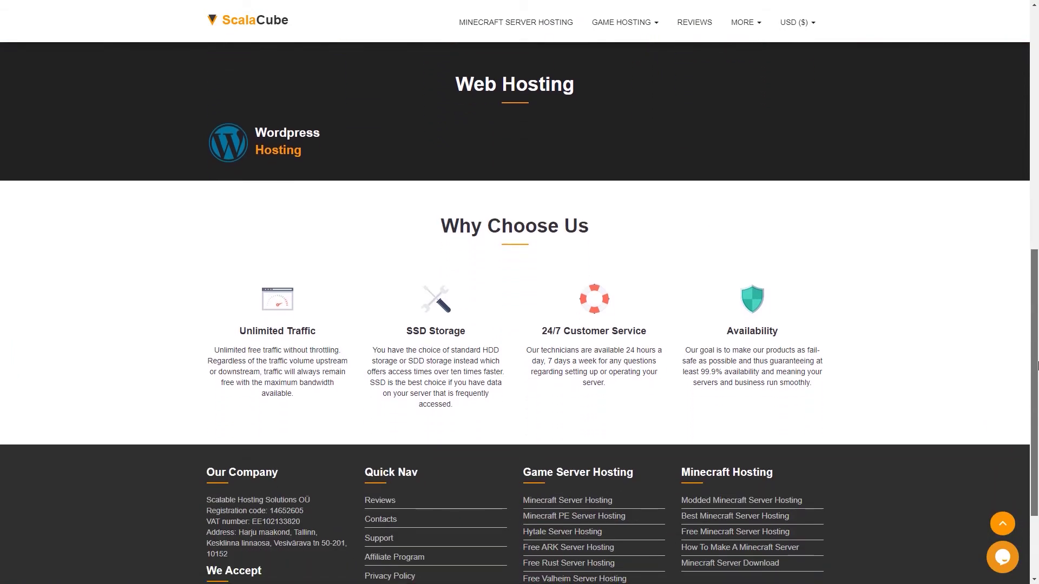
scroll(1037, 365, up, 3)
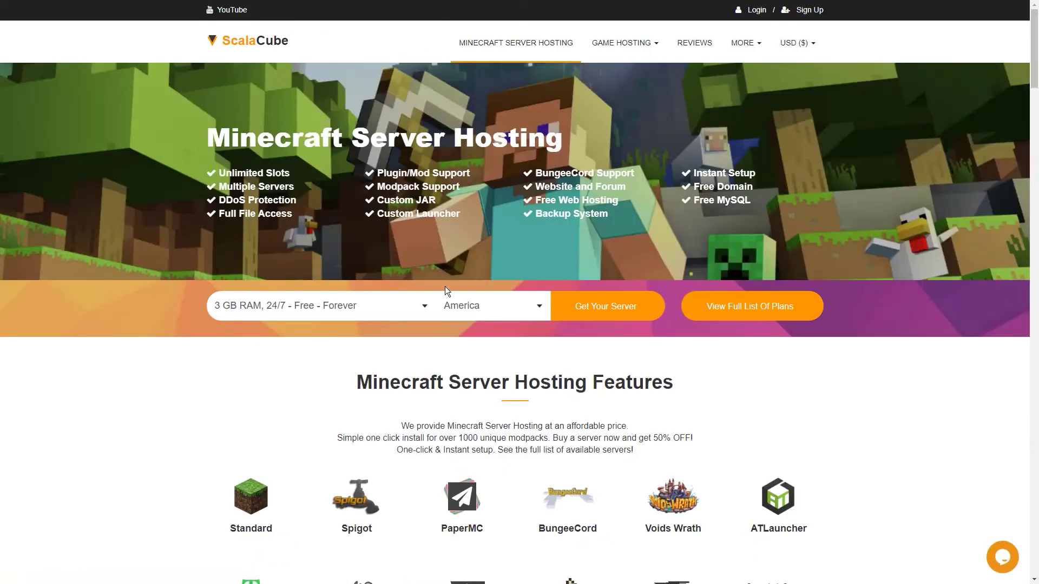
Pick the 3 GB RAM, 40 Players plan and keep America as the region.
click(401, 304)
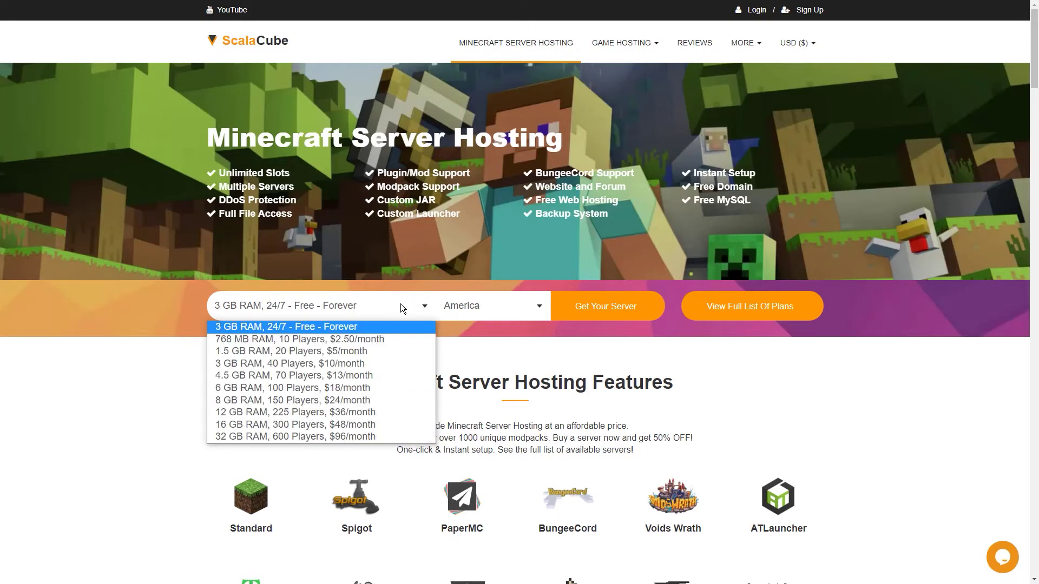
click(387, 364)
click(481, 316)
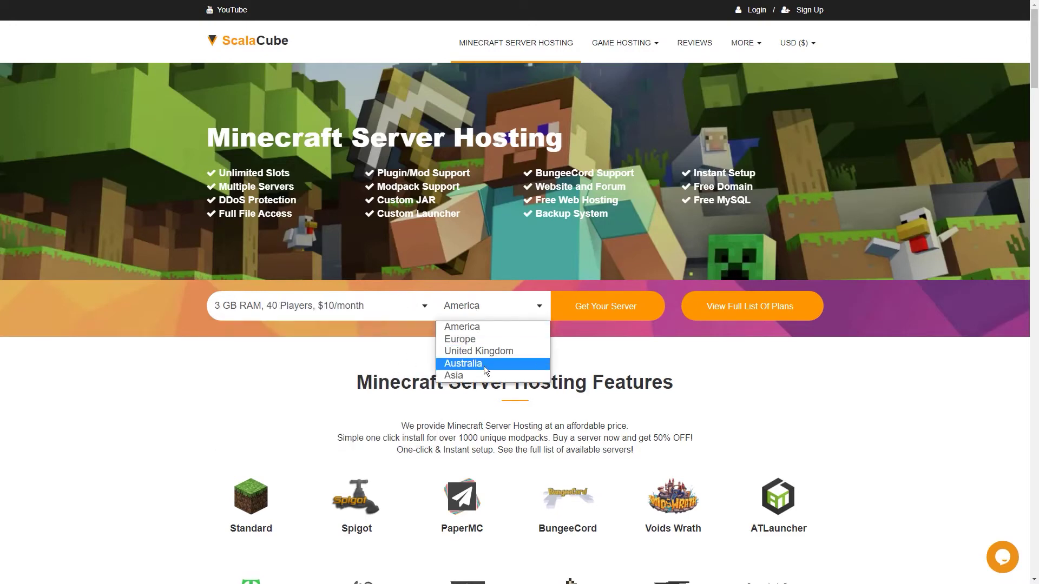
key(Escape)
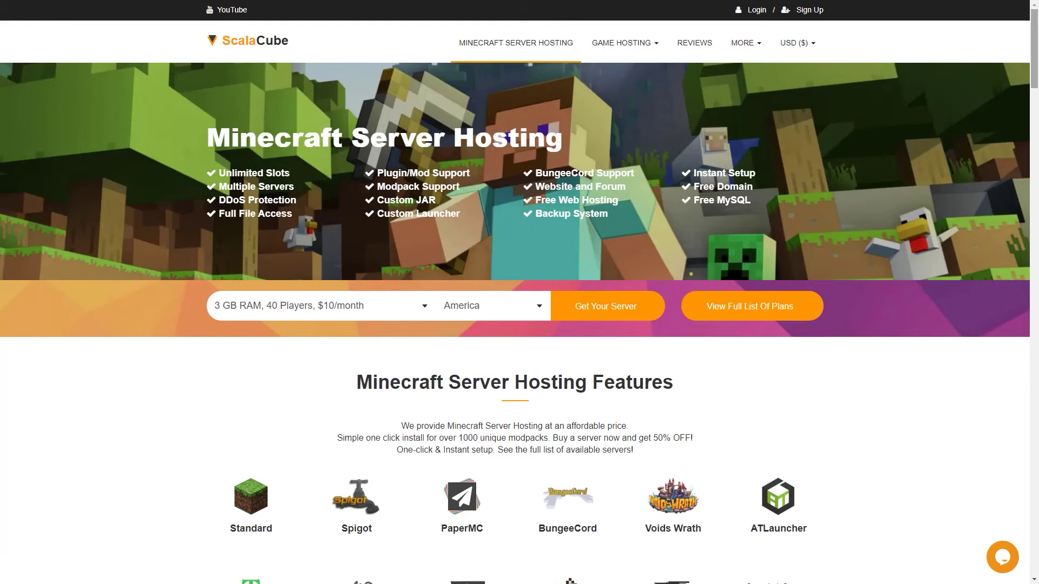
scroll(520, 325, down, 4)
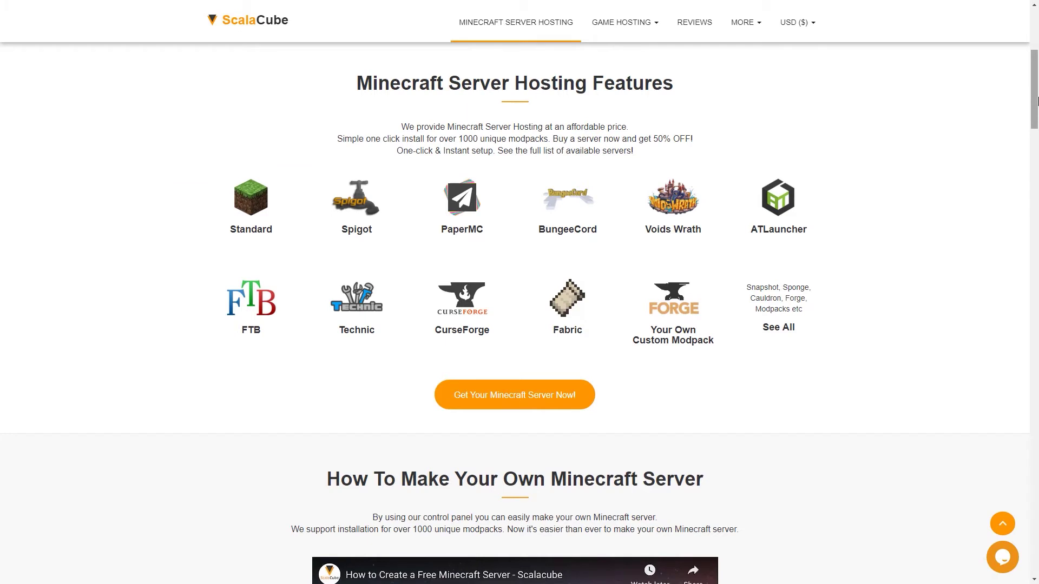
drag(1037, 95, 1037, 152)
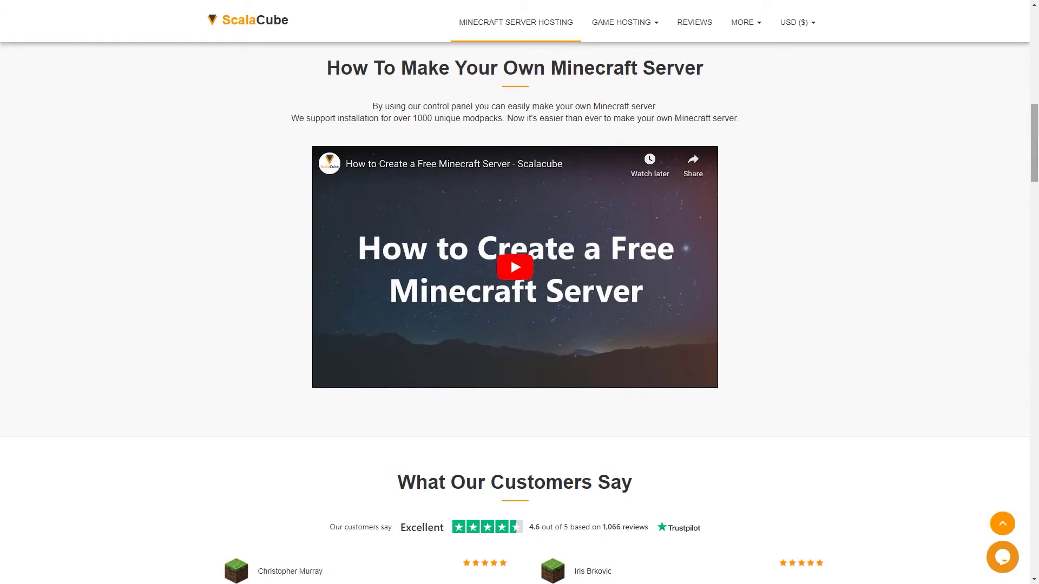
drag(1038, 152, 995, 205)
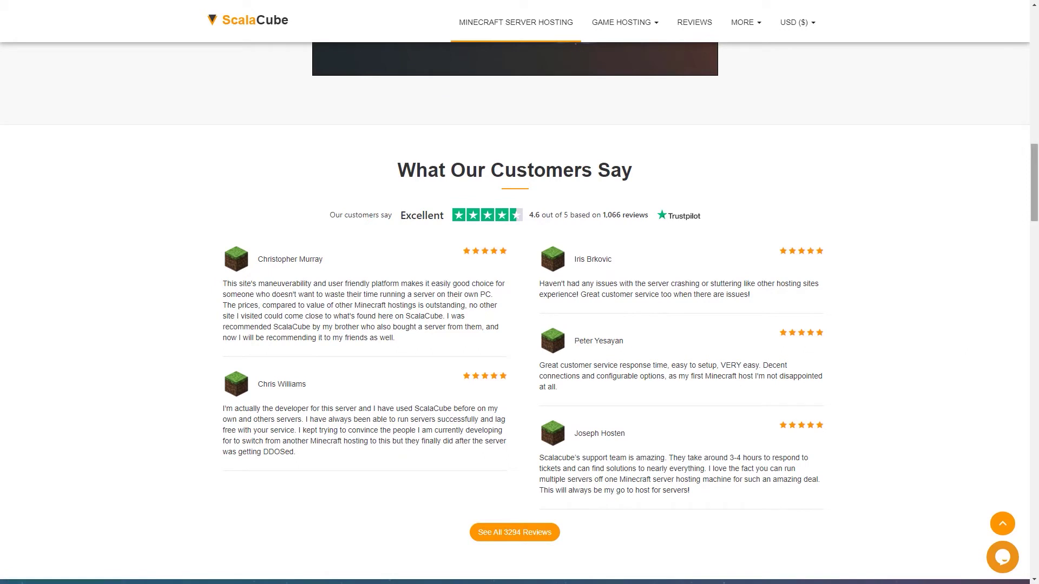
drag(1035, 208, 1036, 276)
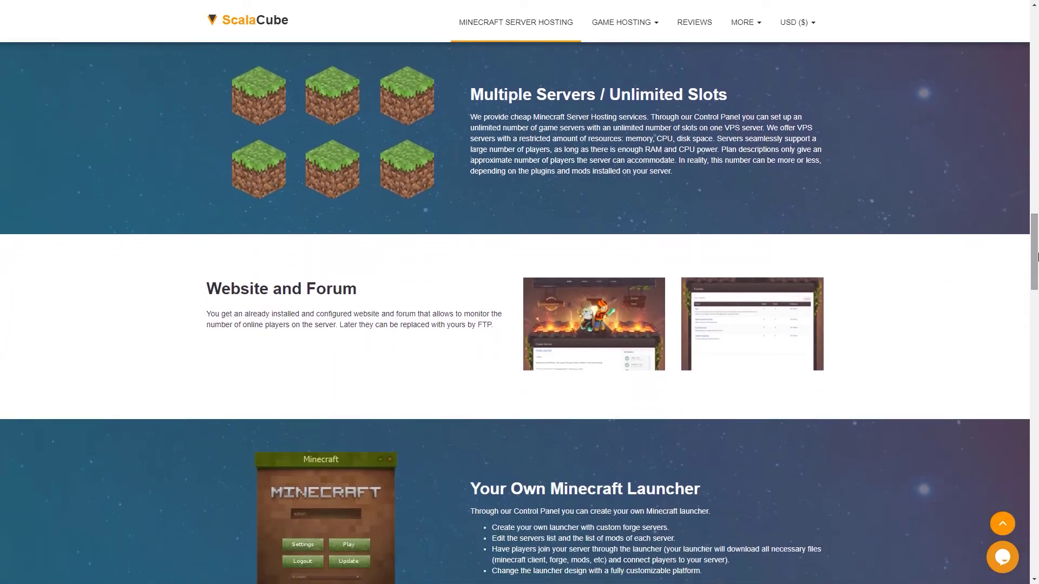
drag(1038, 257, 1035, 337)
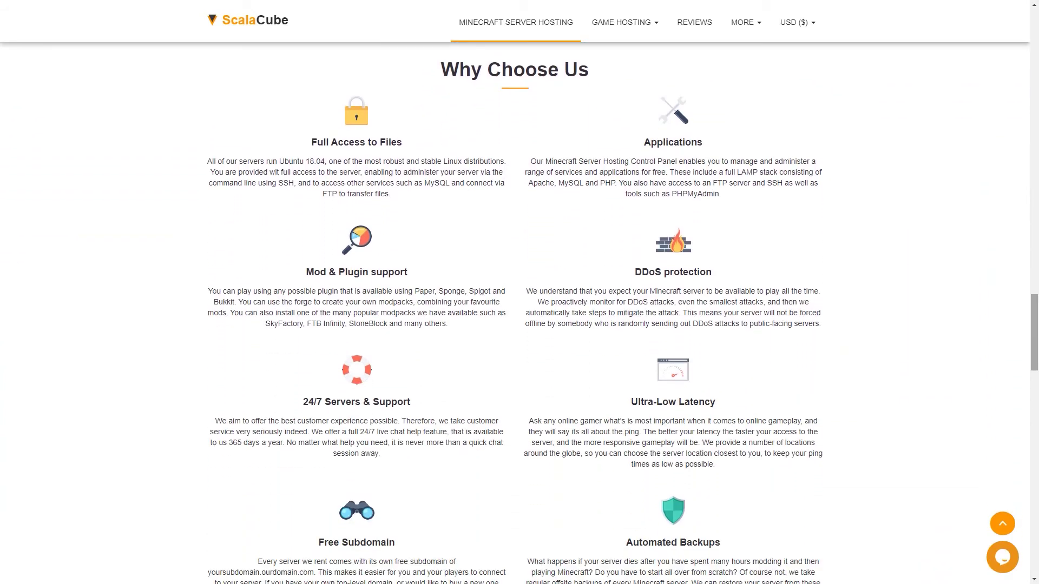
mouse_move(1035, 349)
mouse_down()
mouse_move(1037, 431)
mouse_move(1036, 12)
mouse_up()
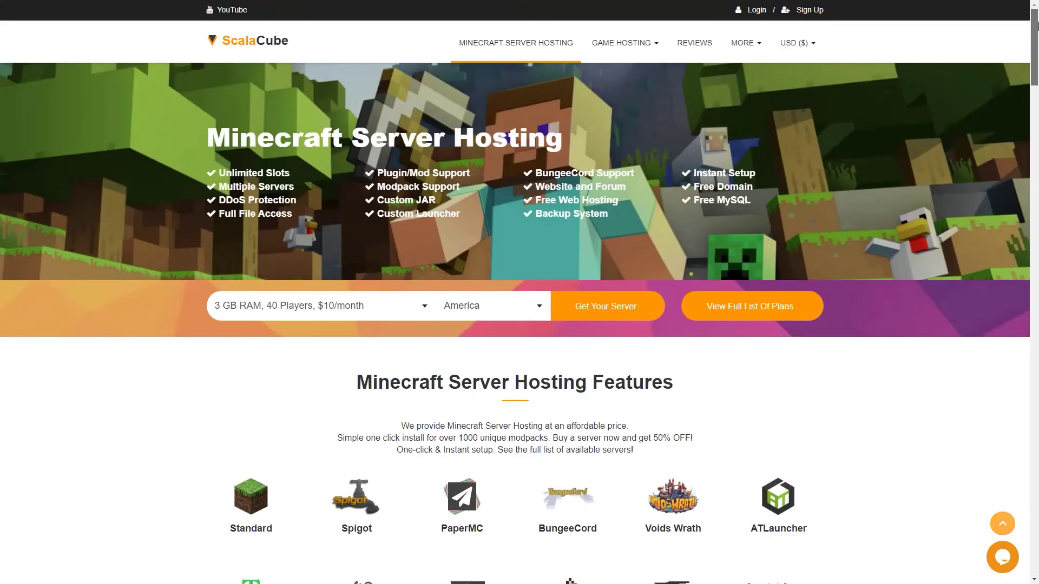
mouse_move(624, 43)
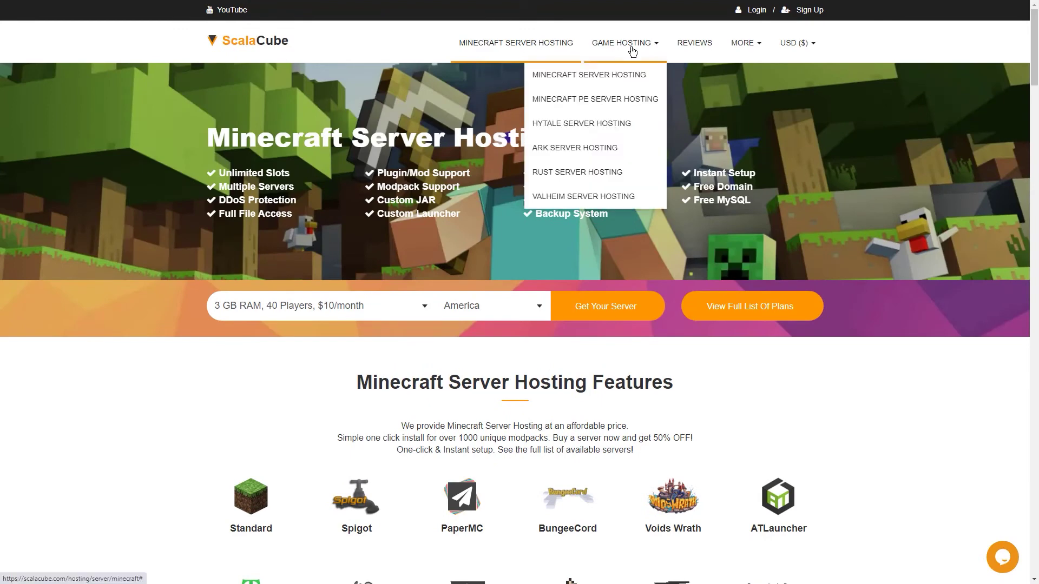
Go to ScalaCube's Minecraft PE Server Hosting page.
click(625, 100)
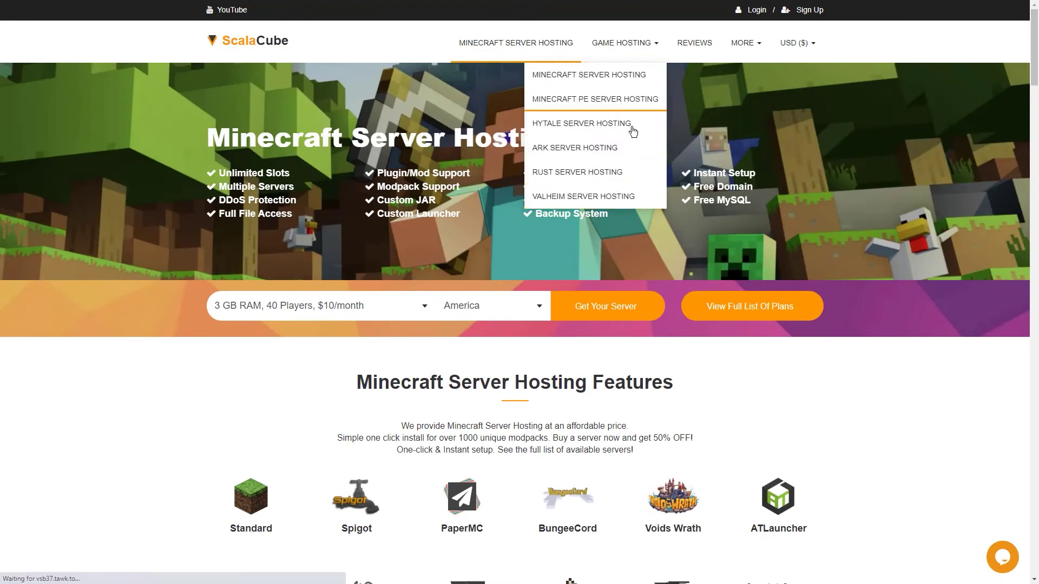
scroll(1037, 166, down, 4)
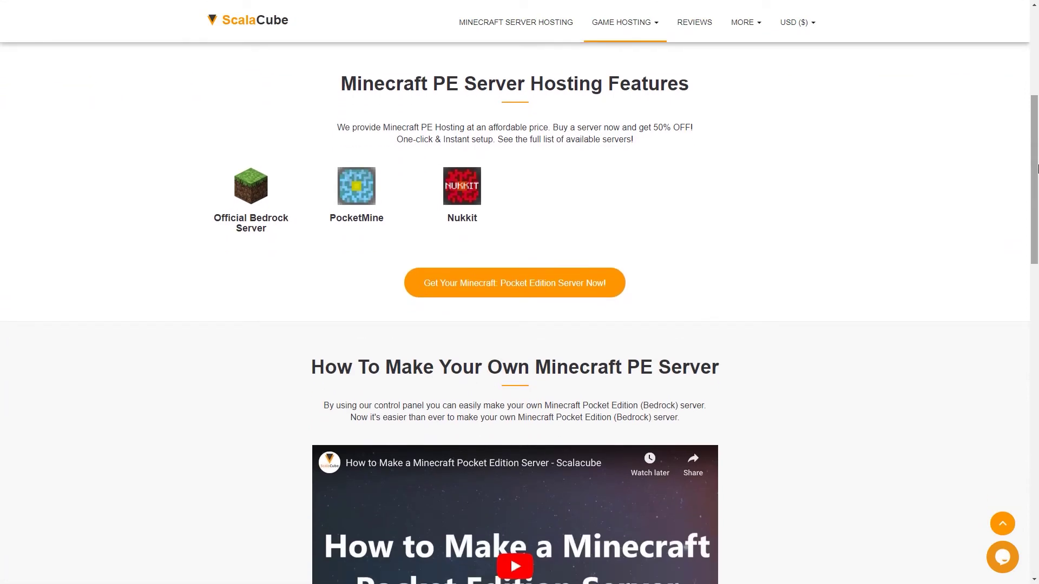
drag(1037, 166, 1035, 381)
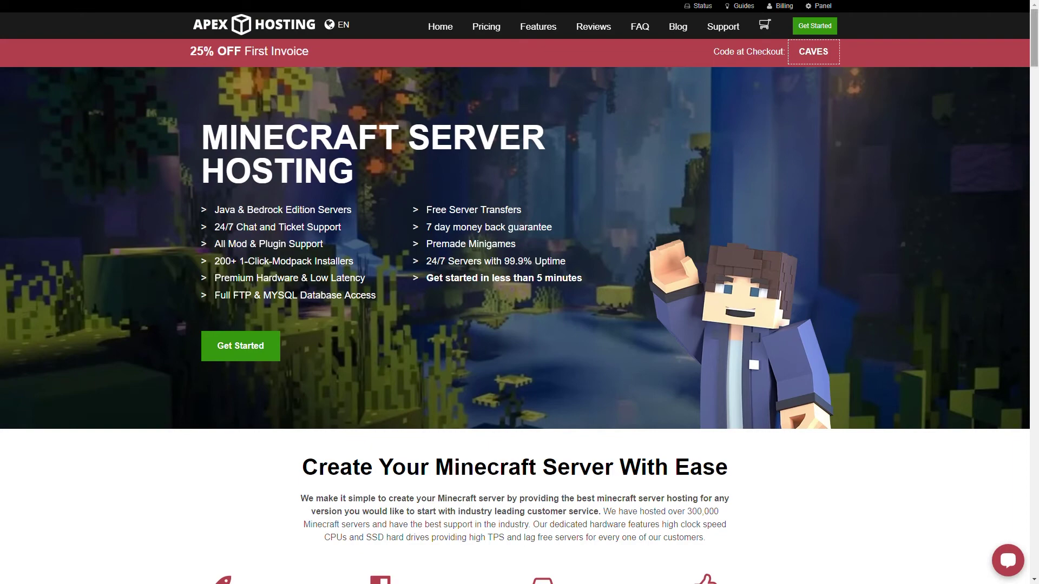
drag(1035, 38, 1035, 76)
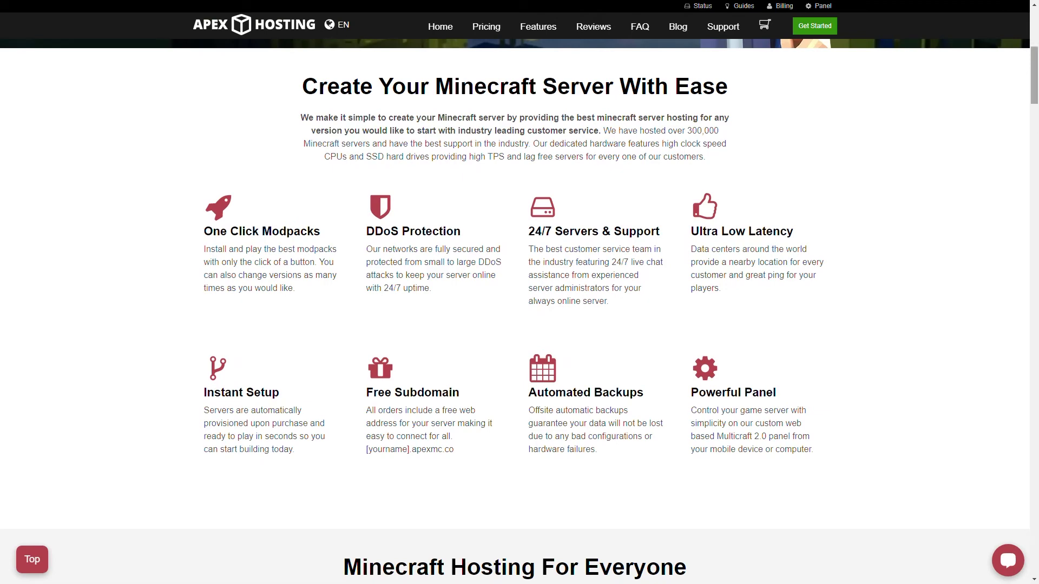
drag(1035, 77, 1035, 118)
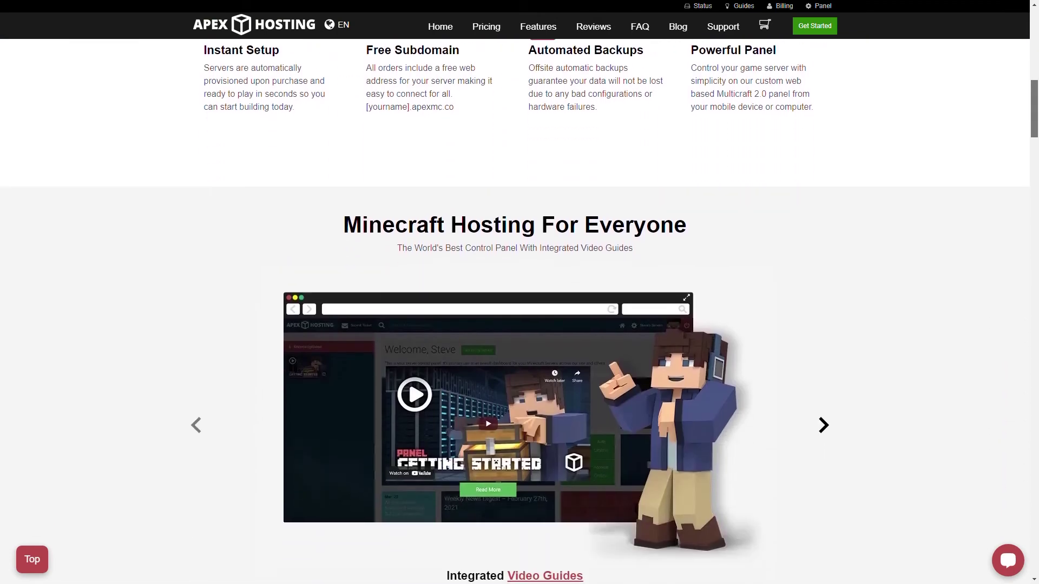
scroll(515, 312, down, 5)
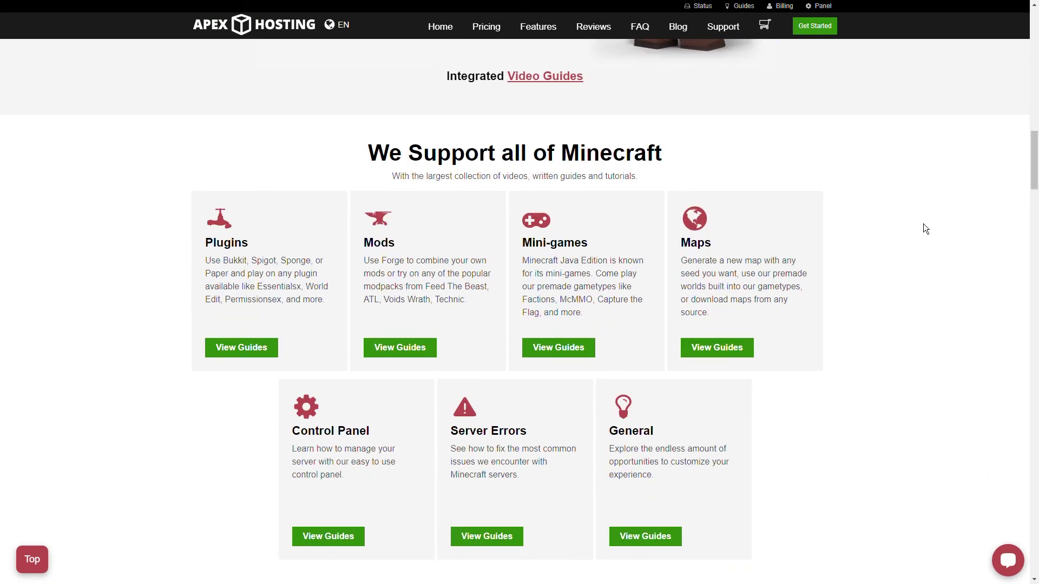
drag(1034, 161, 1034, 245)
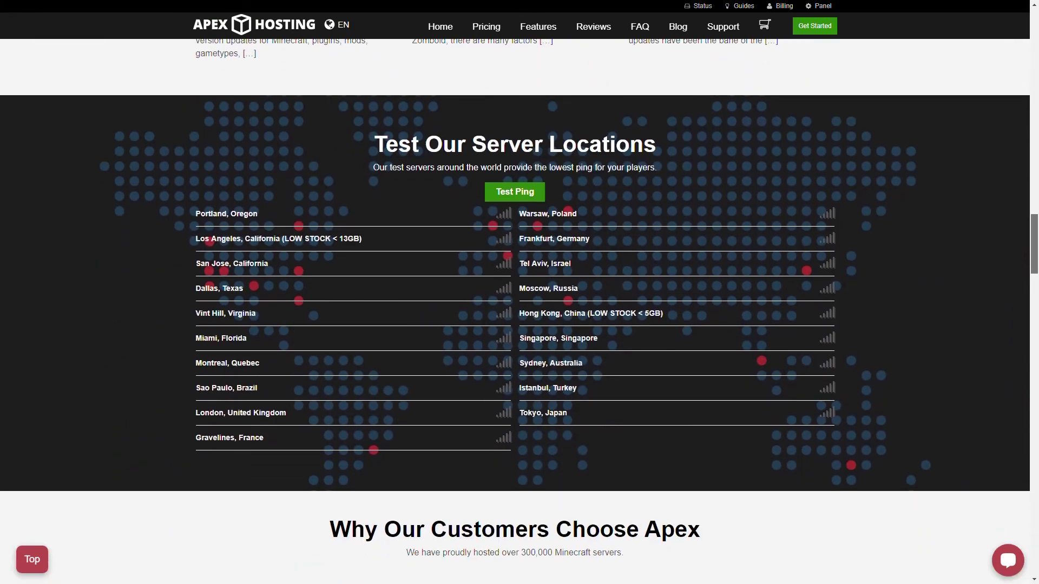
scroll(520, 311, down, 2)
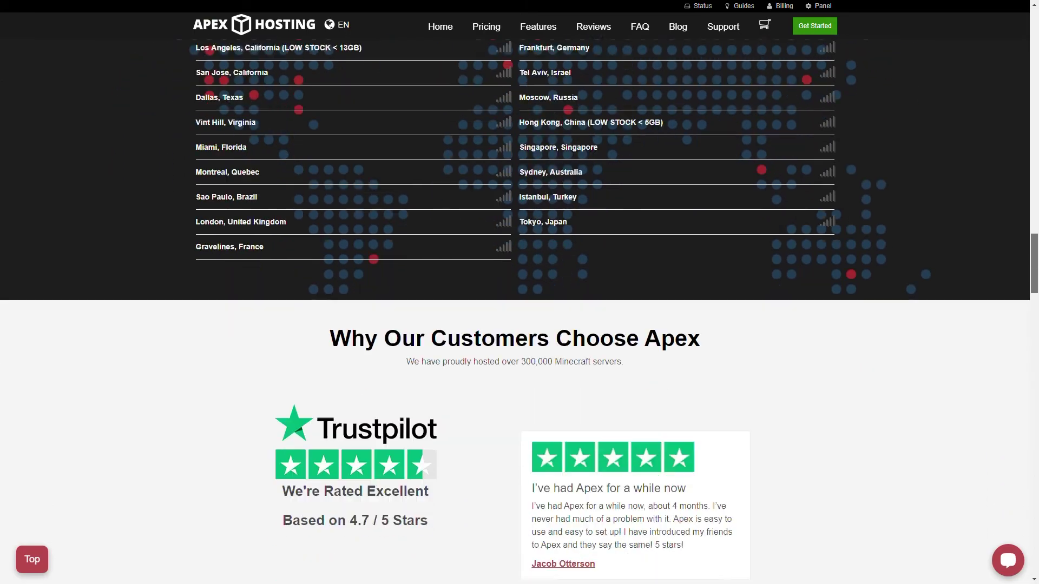
scroll(519, 312, down, 3)
scroll(519, 312, down, 5)
scroll(519, 311, down, 6)
scroll(520, 312, down, 2)
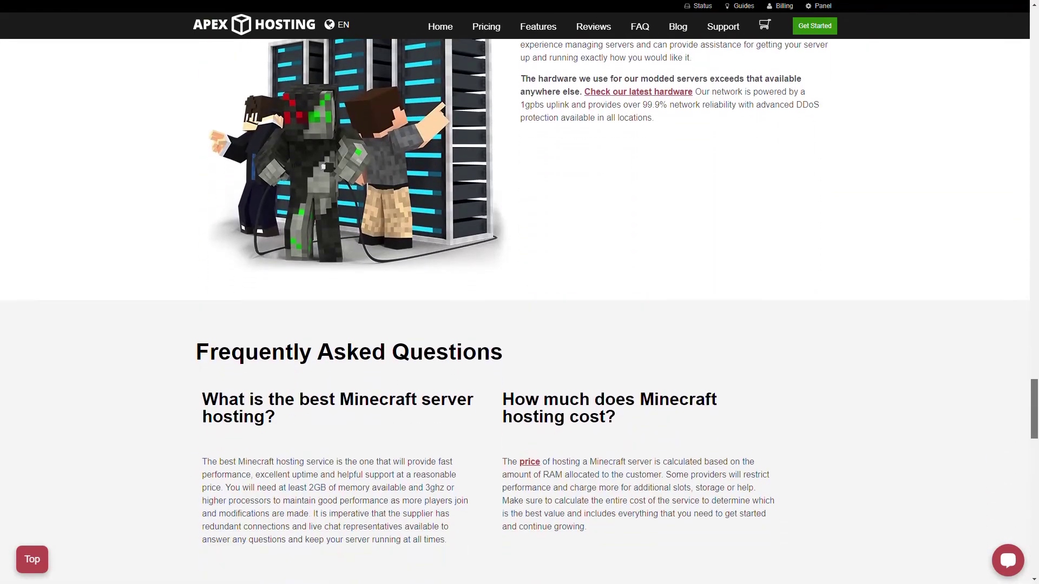
scroll(519, 311, down, 2)
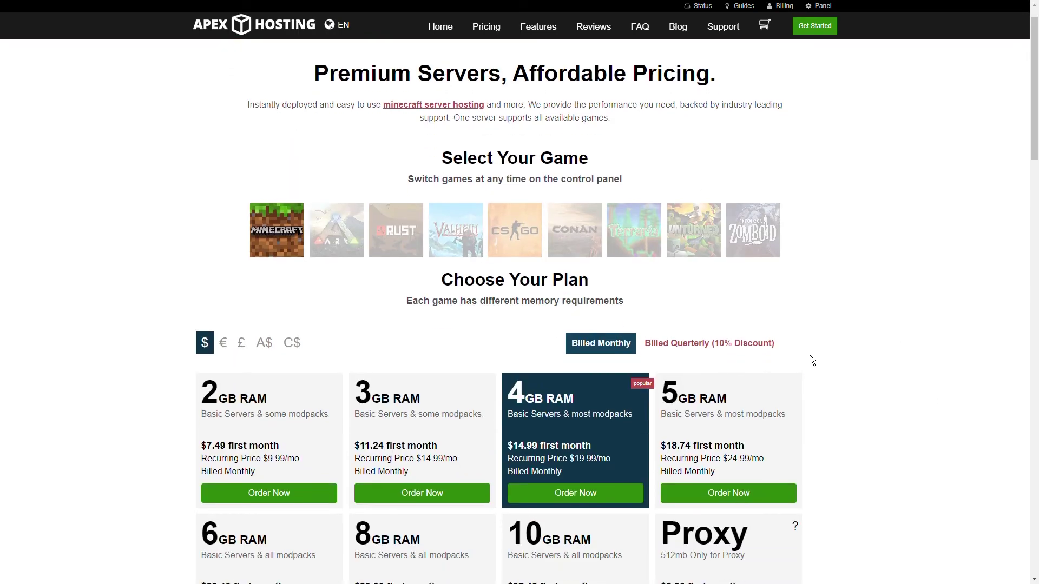
scroll(810, 360, down, 1)
scroll(195, 205, down, 2)
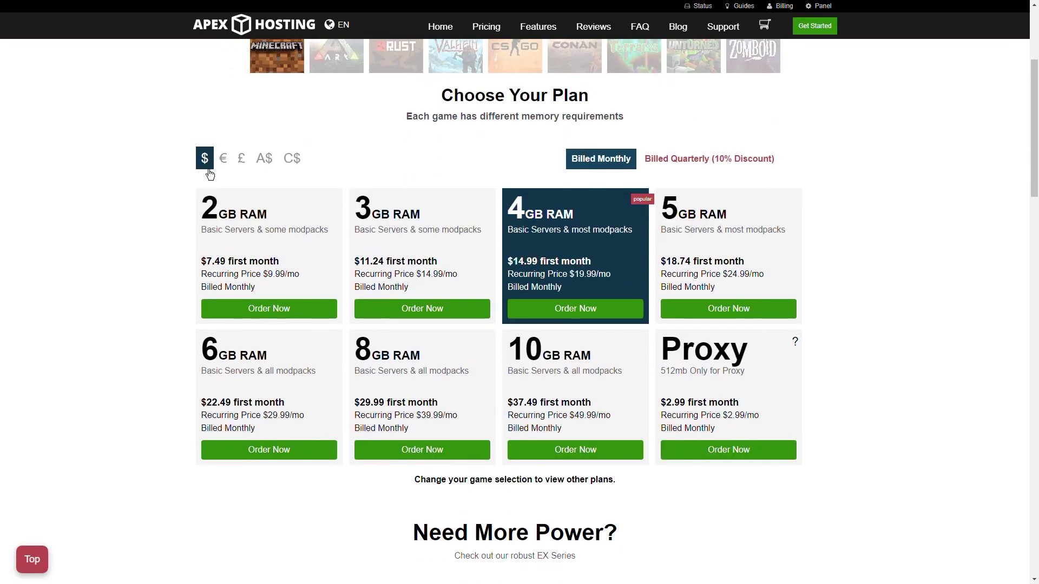
click(331, 280)
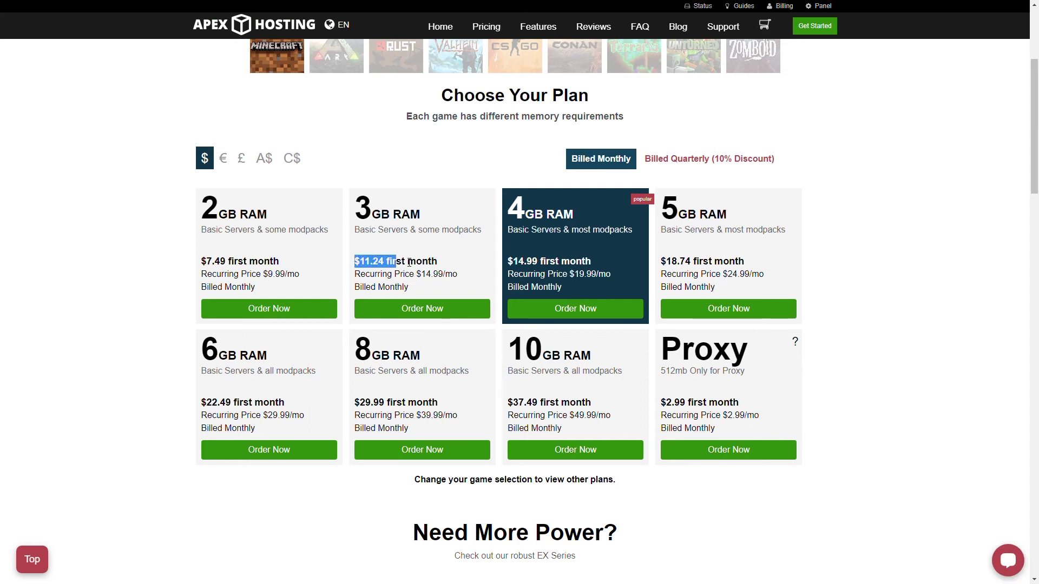
drag(409, 262, 423, 261)
click(460, 264)
double_click(519, 351)
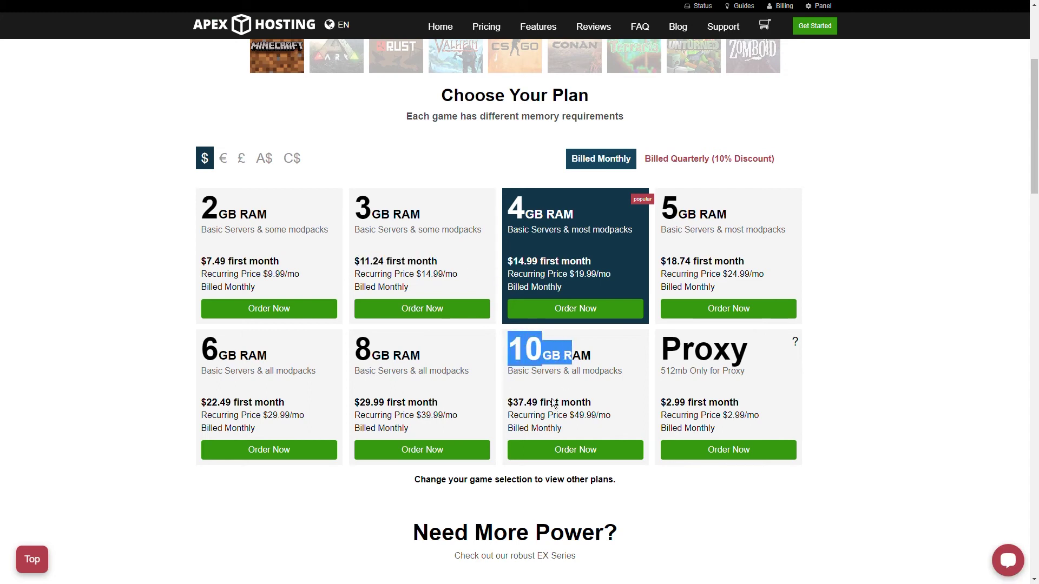
drag(507, 403, 558, 404)
click(624, 410)
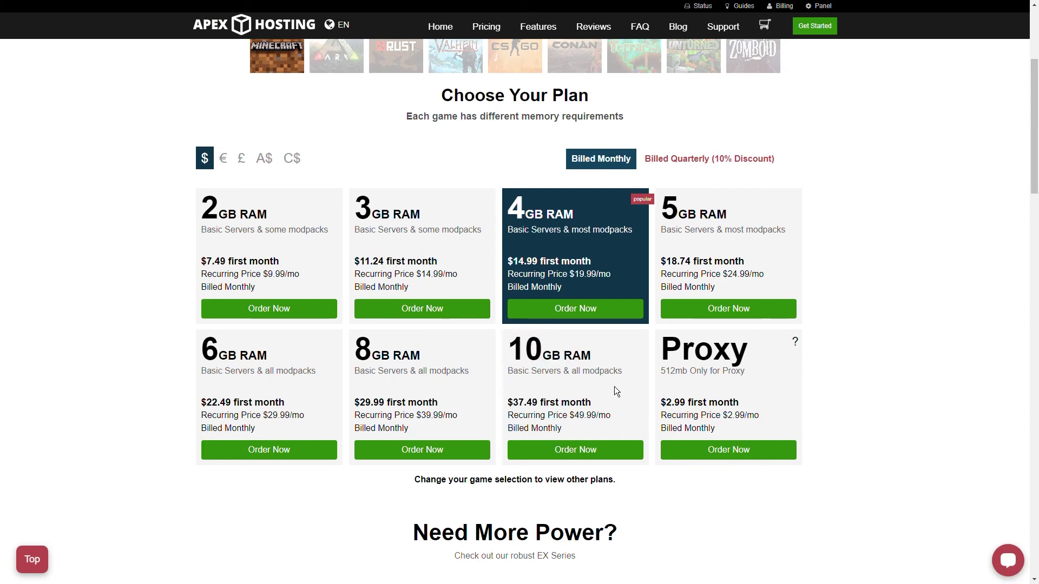
scroll(614, 387, down, 4)
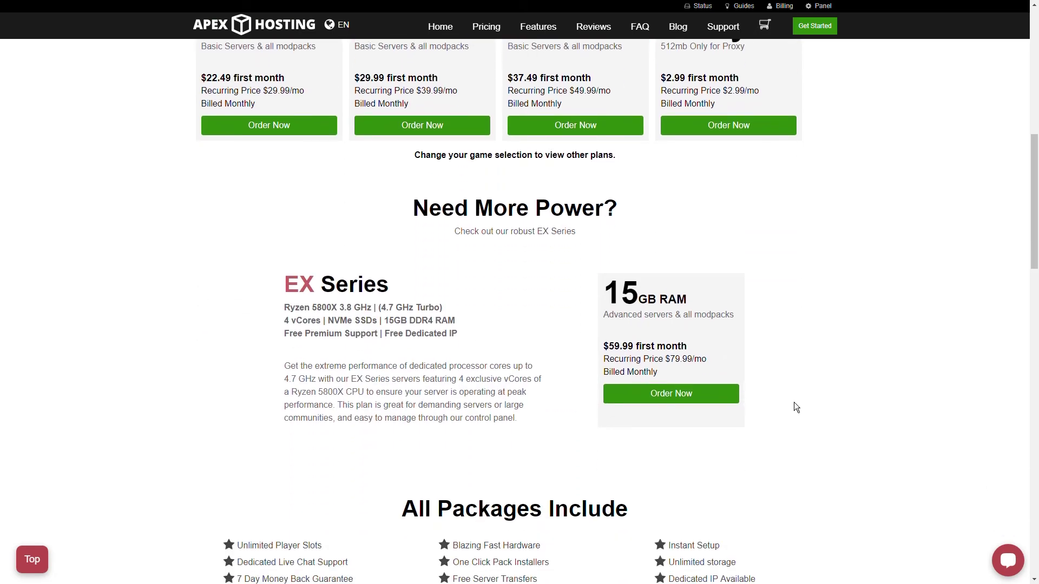
scroll(566, 370, down, 3)
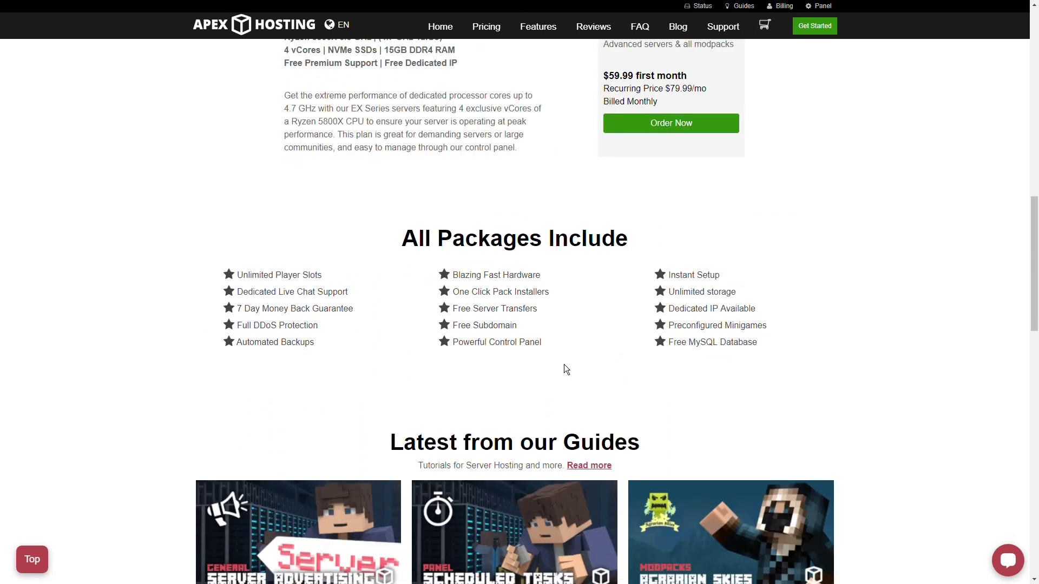
ctrl+scroll(520, 311, up, 4)
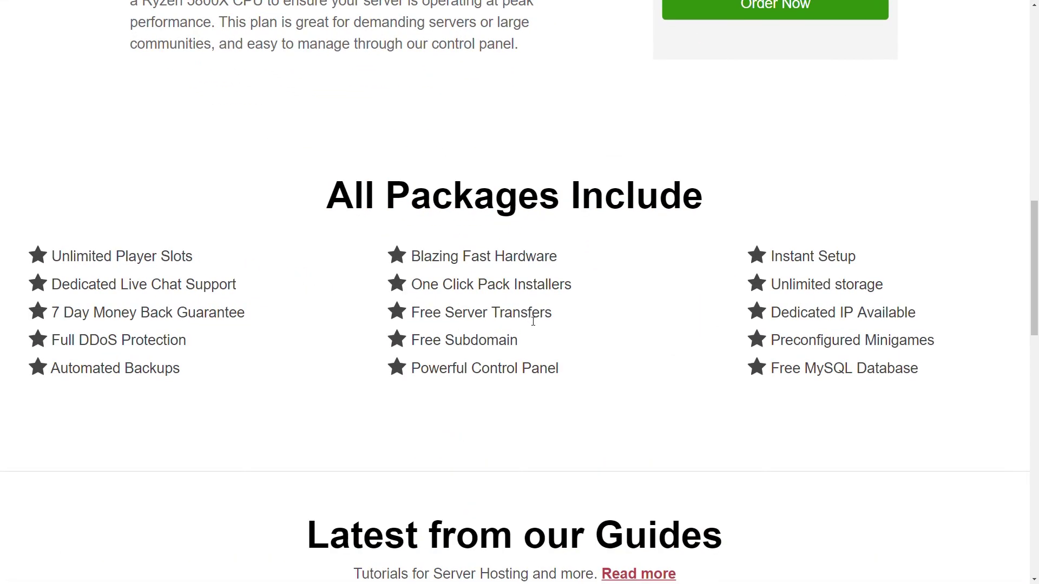
scroll(949, 270, down, 2)
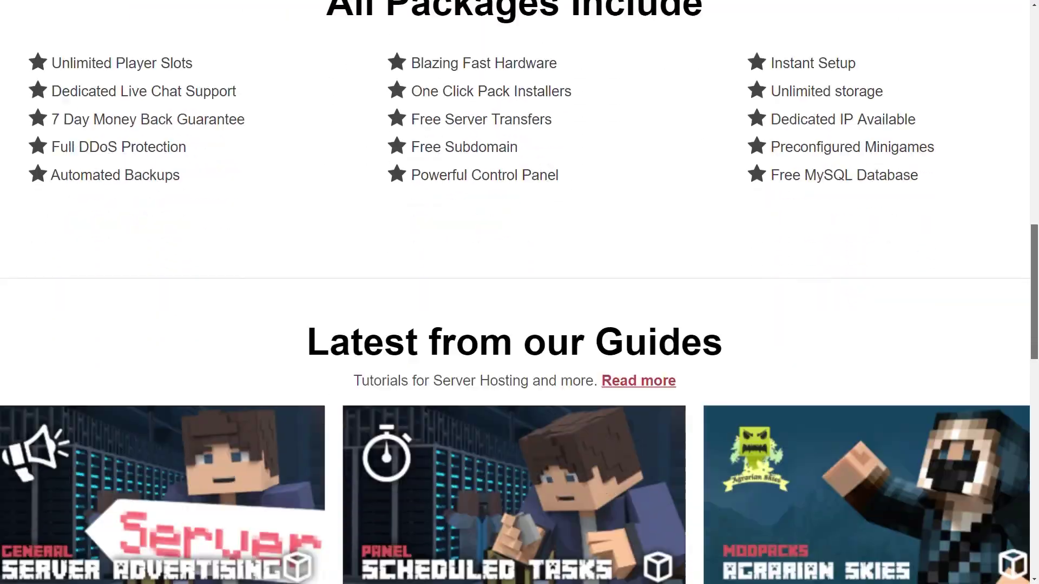
scroll(950, 269, down, 5)
ctrl+scroll(520, 292, down, 4)
scroll(519, 325, down, 3)
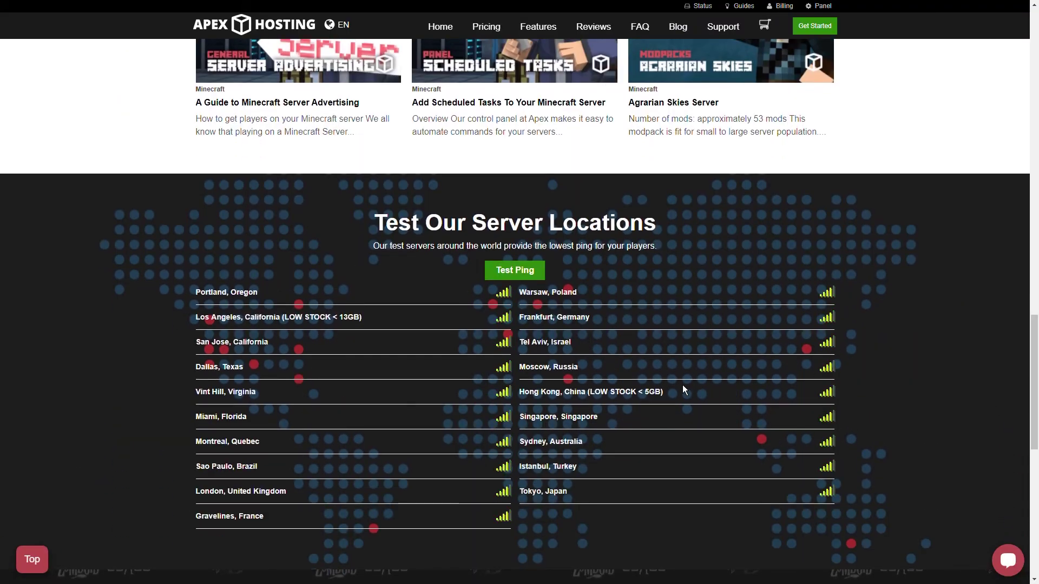
scroll(682, 385, down, 1)
ctrl+scroll(570, 443, up, 1)
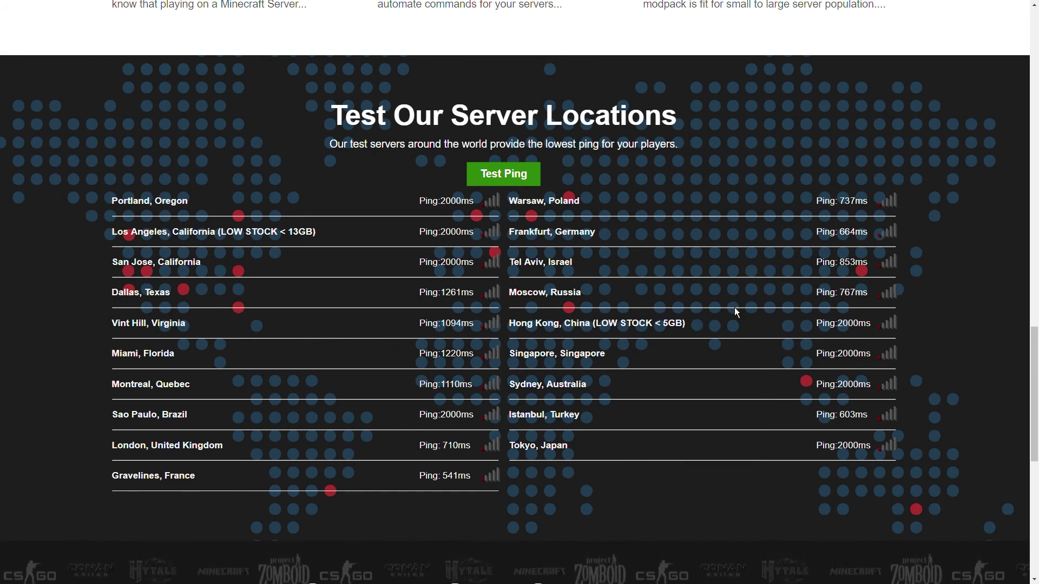
scroll(735, 312, down, 1)
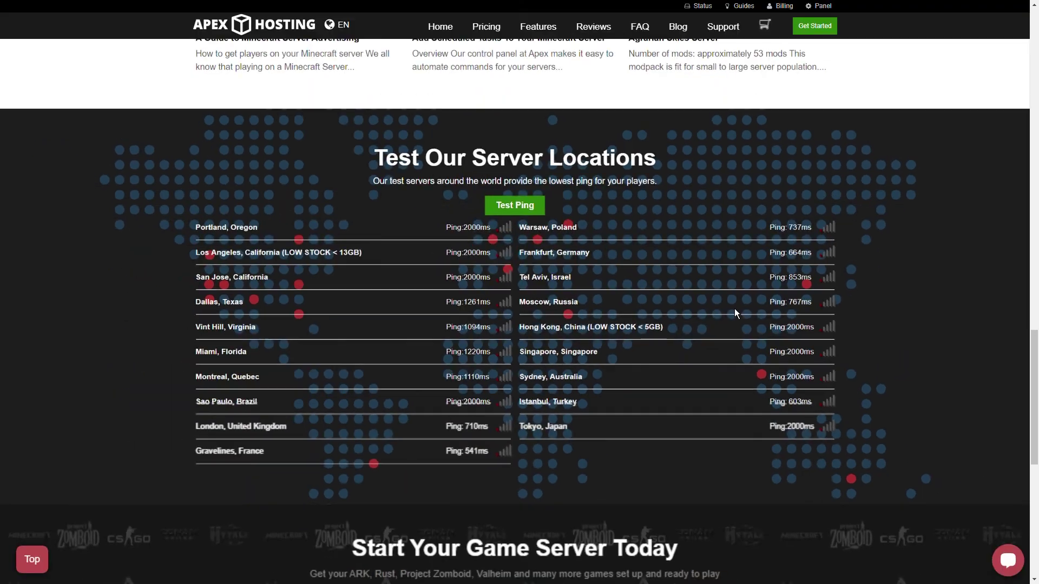
scroll(735, 308, down, 2)
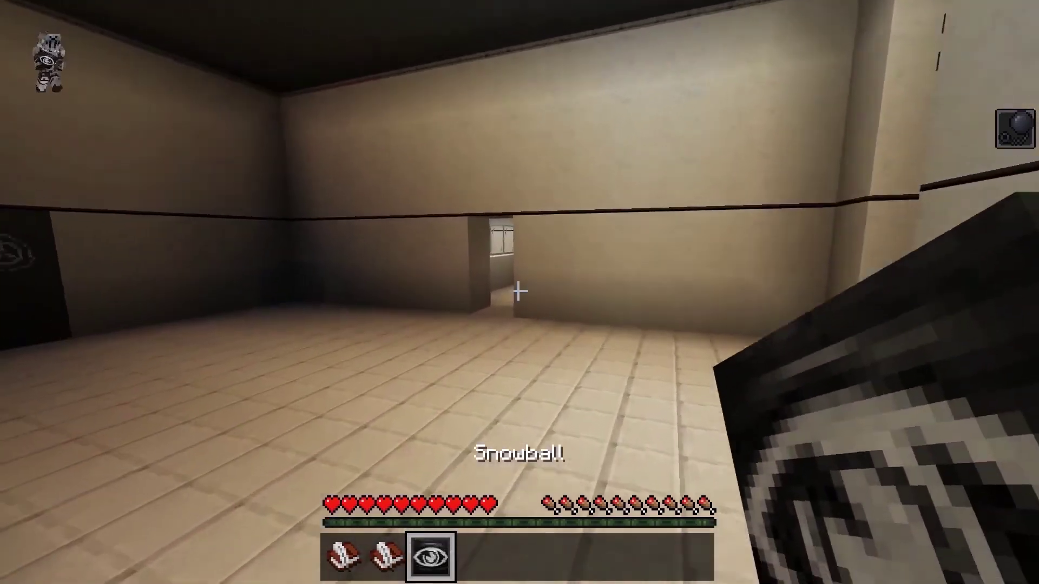
Show Apex Hosting ping results per location, from Gravelines 541ms up to 2000ms.
key(4)
Walk the player through the doorway and caution-striped corridor to the dark doors.
key(5)
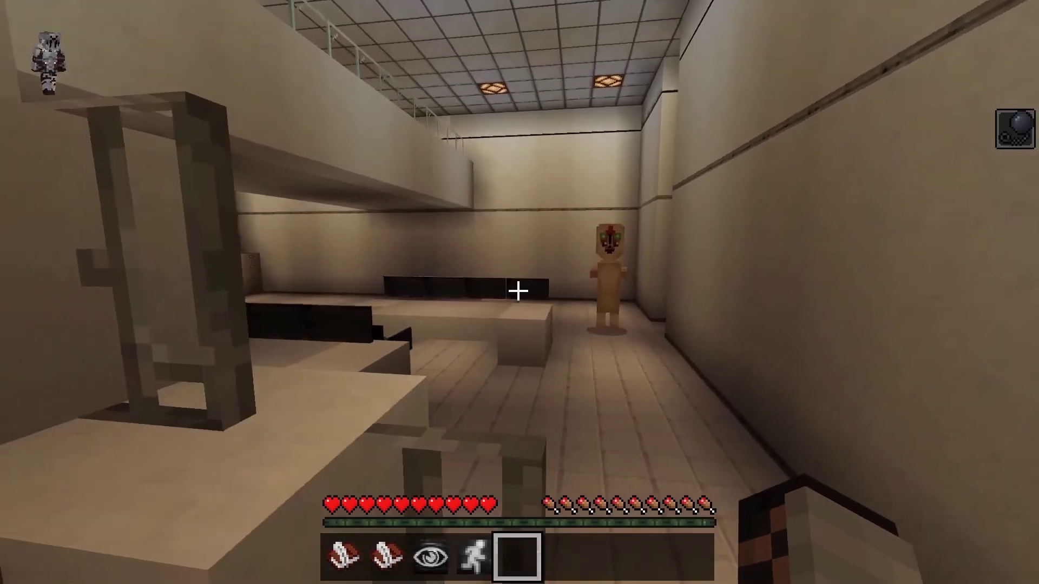
key(w)
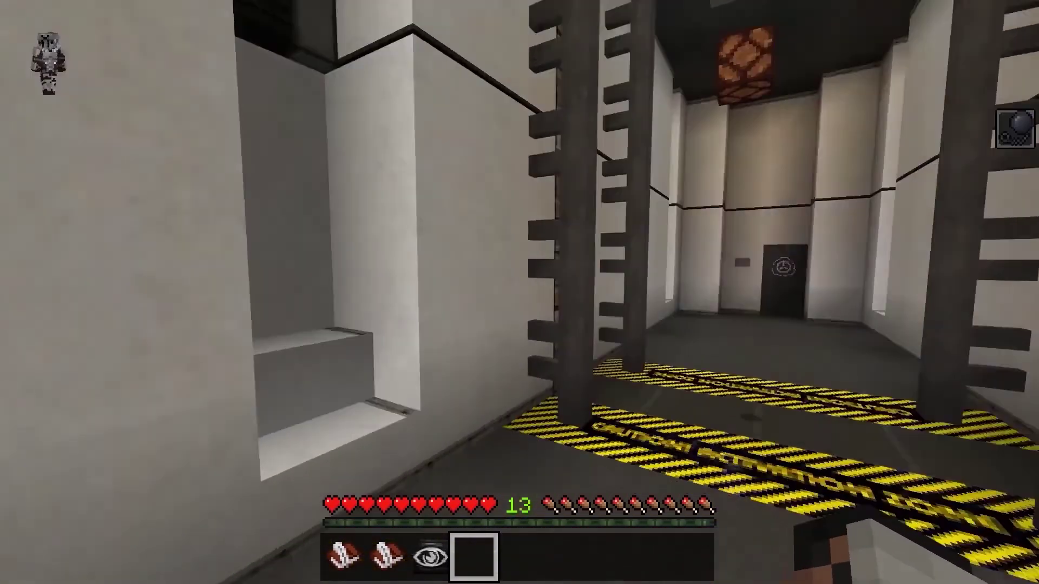
key(w)
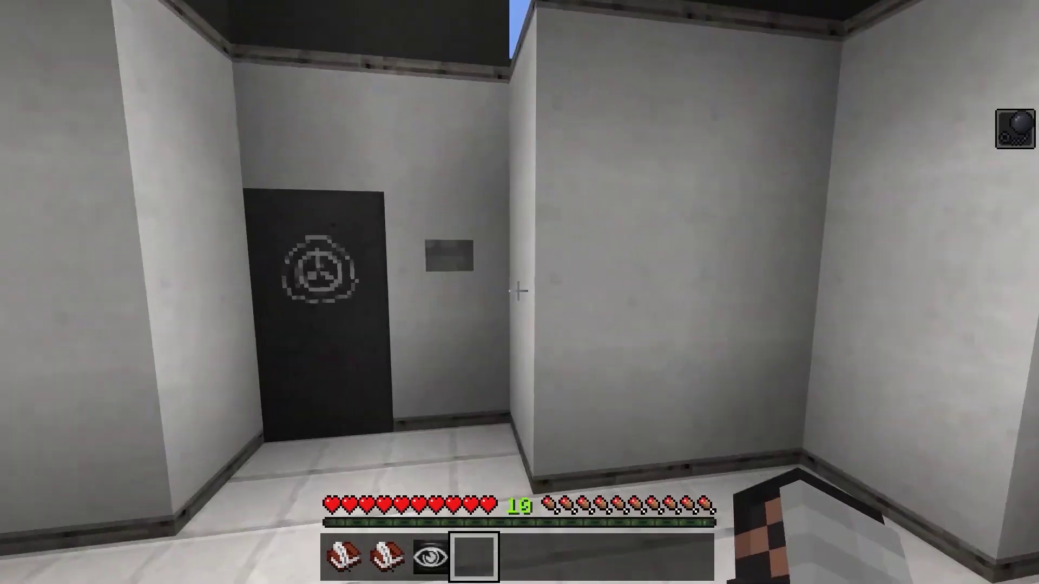
key(w)
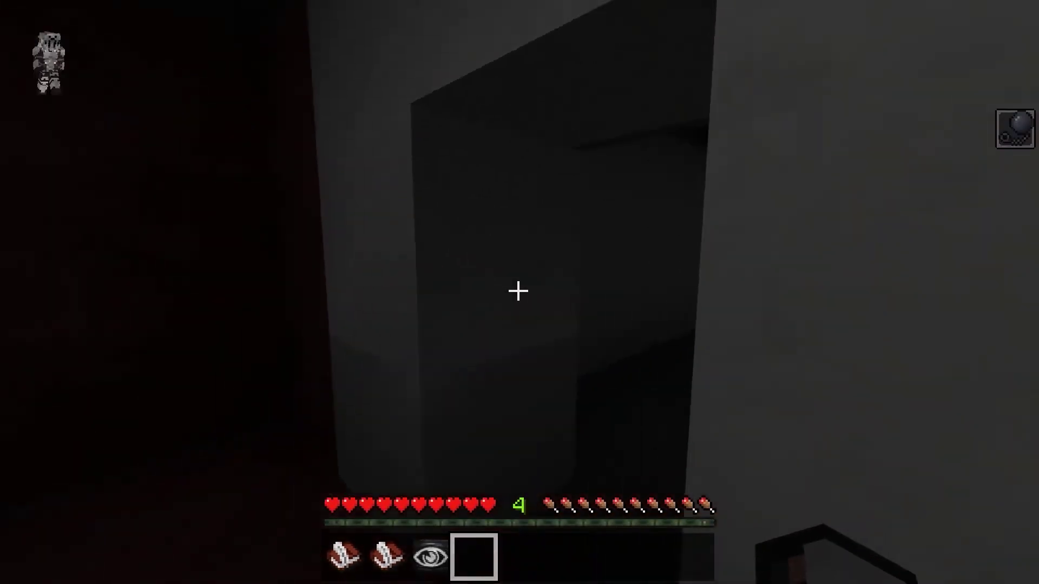
key(w)
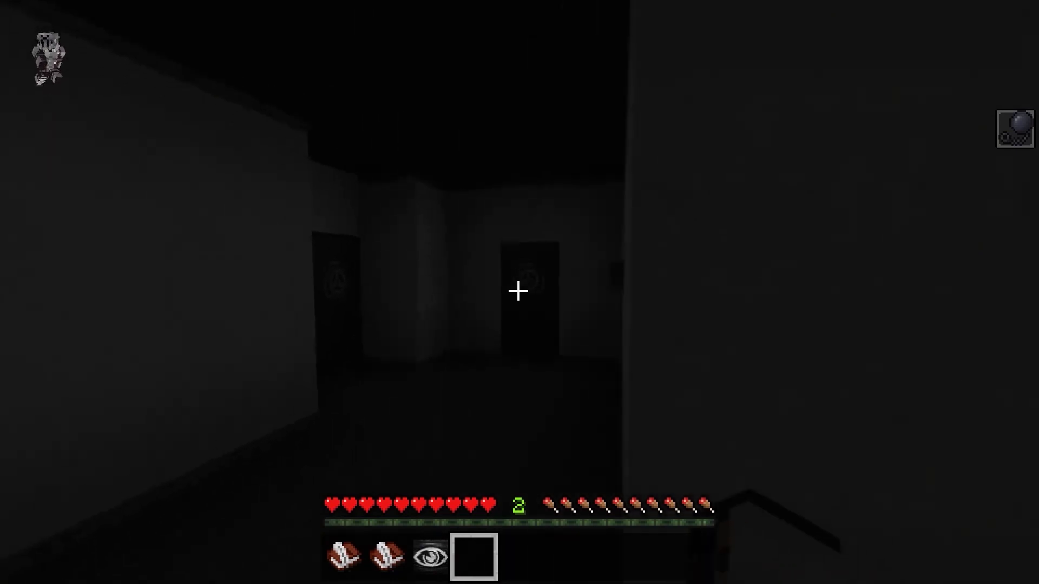